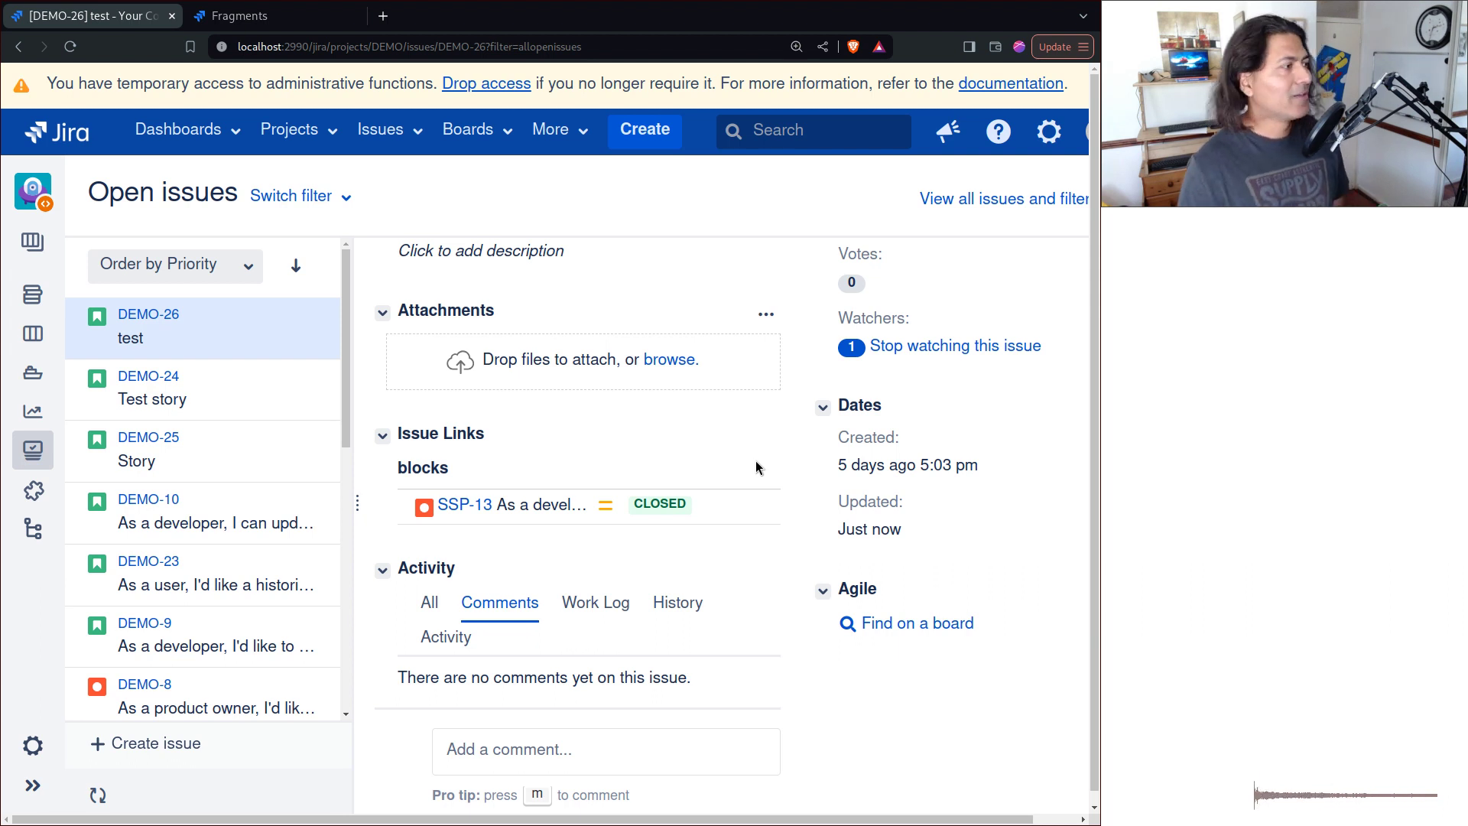
Glance at the Boards flyout and project sidebar, then open DEMO-26 in the full issue view.
scroll(533, 394, "up", 5)
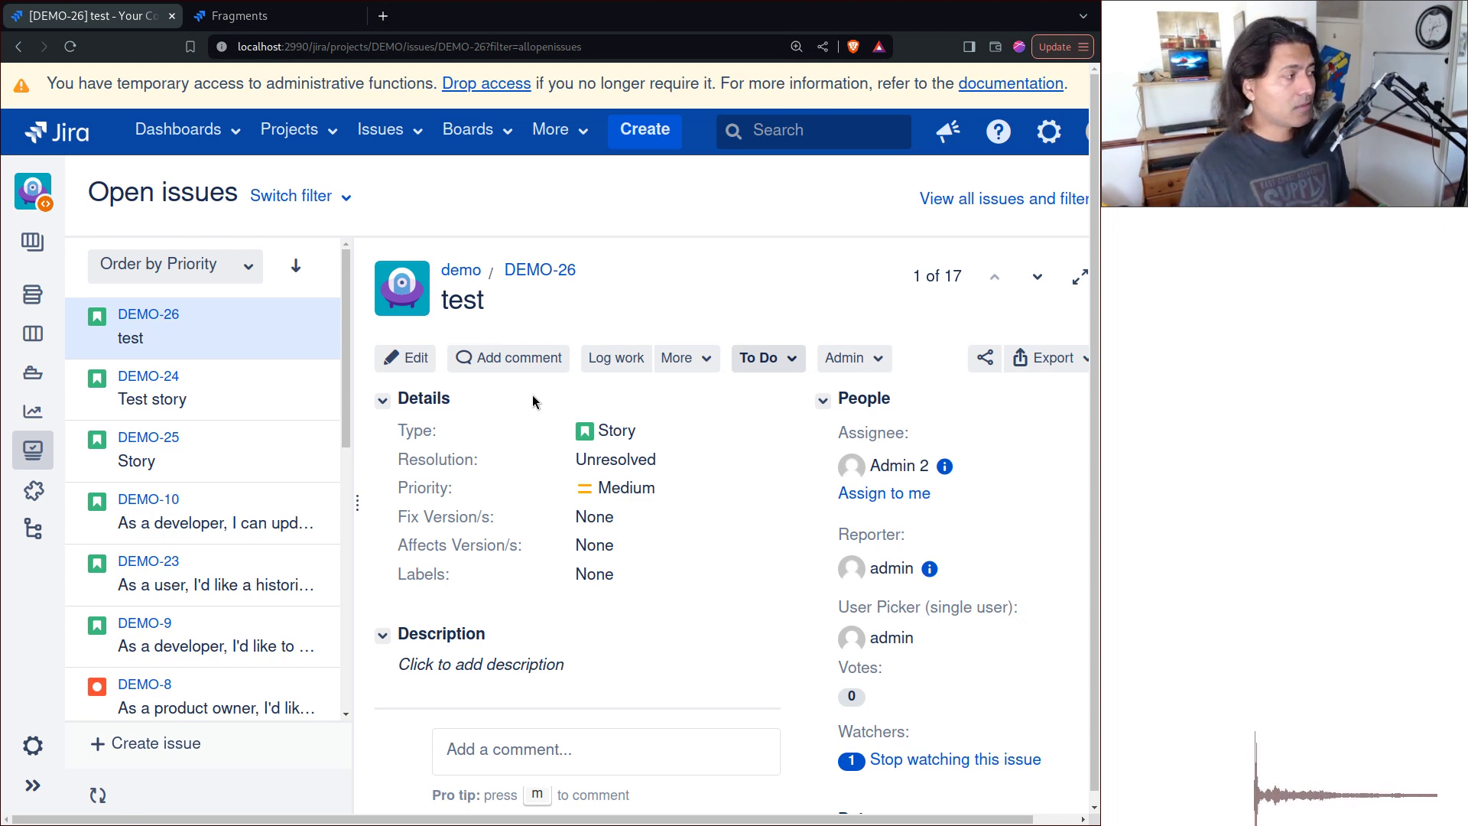
left_click(32, 241)
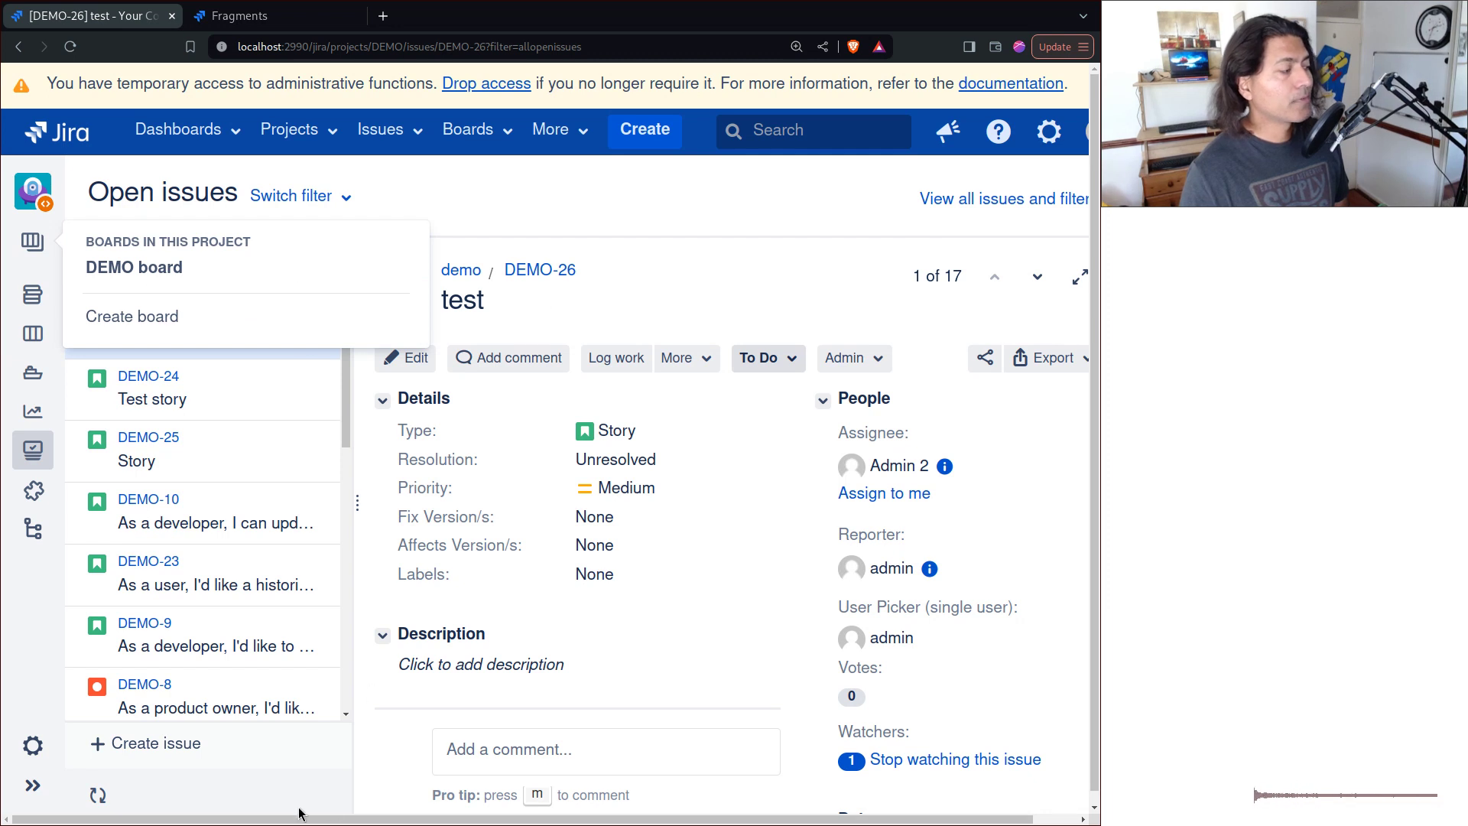
left_click(728, 225)
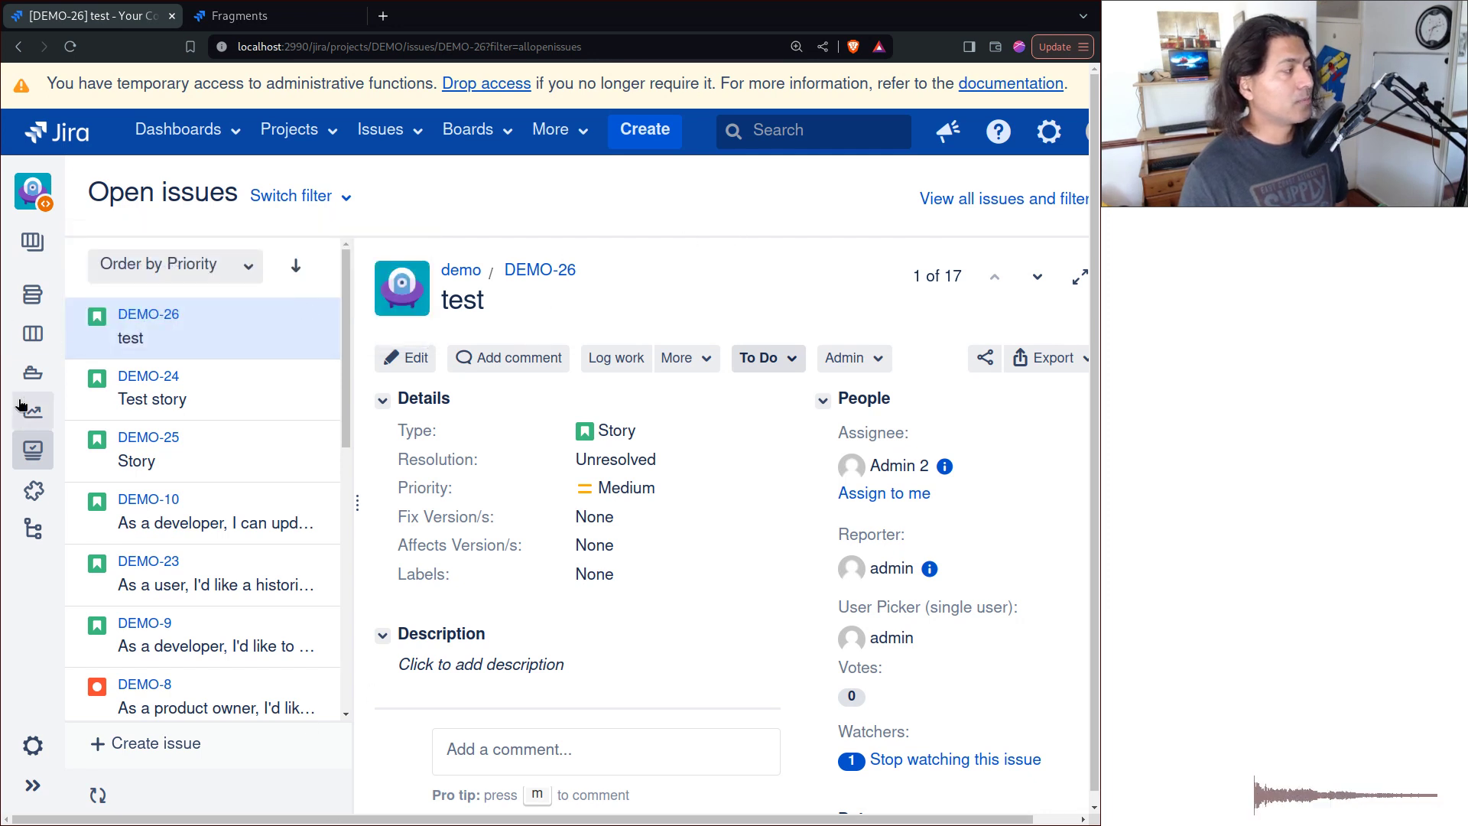
left_click(27, 786)
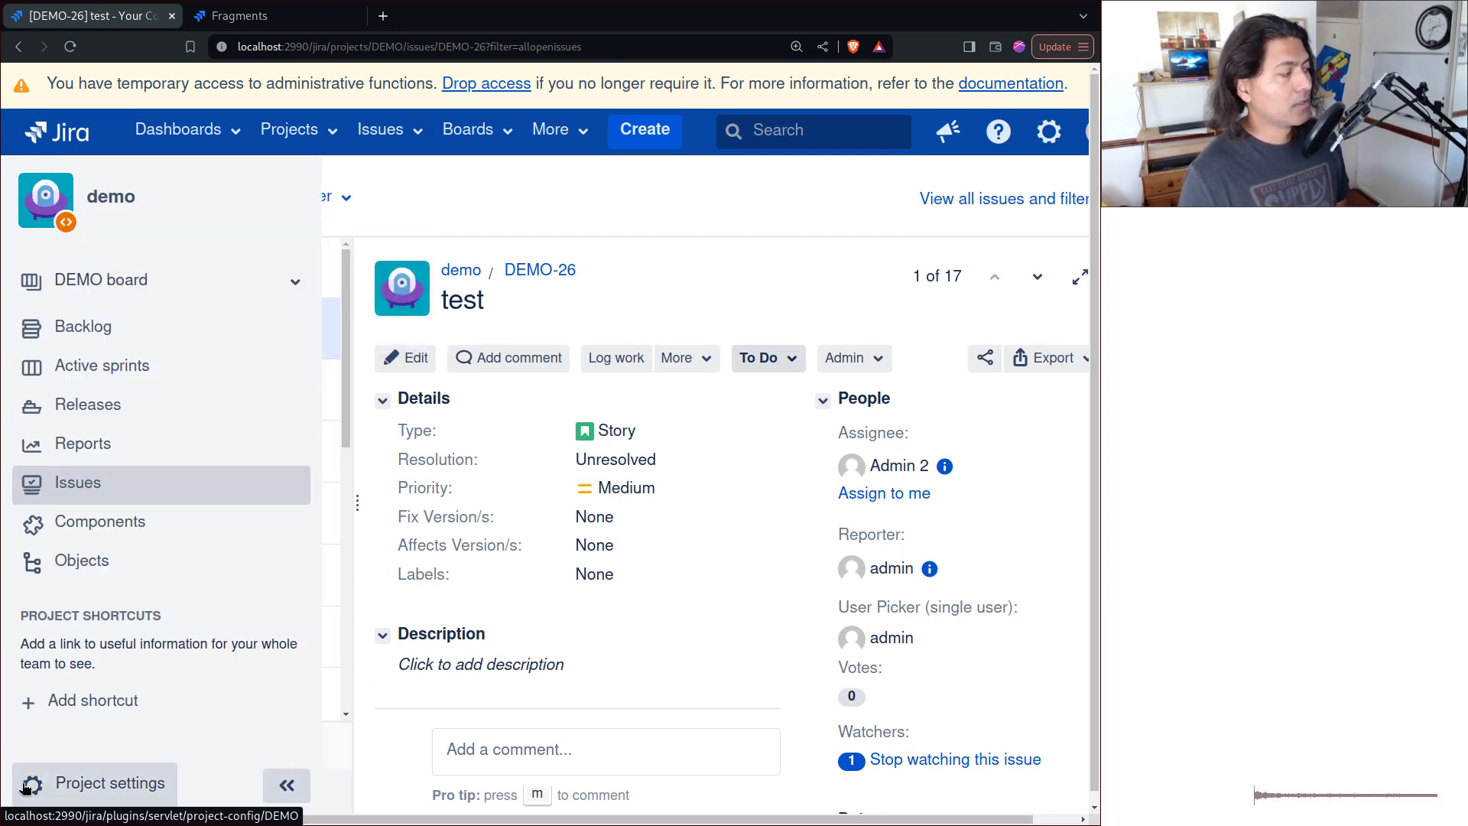
left_click(284, 788)
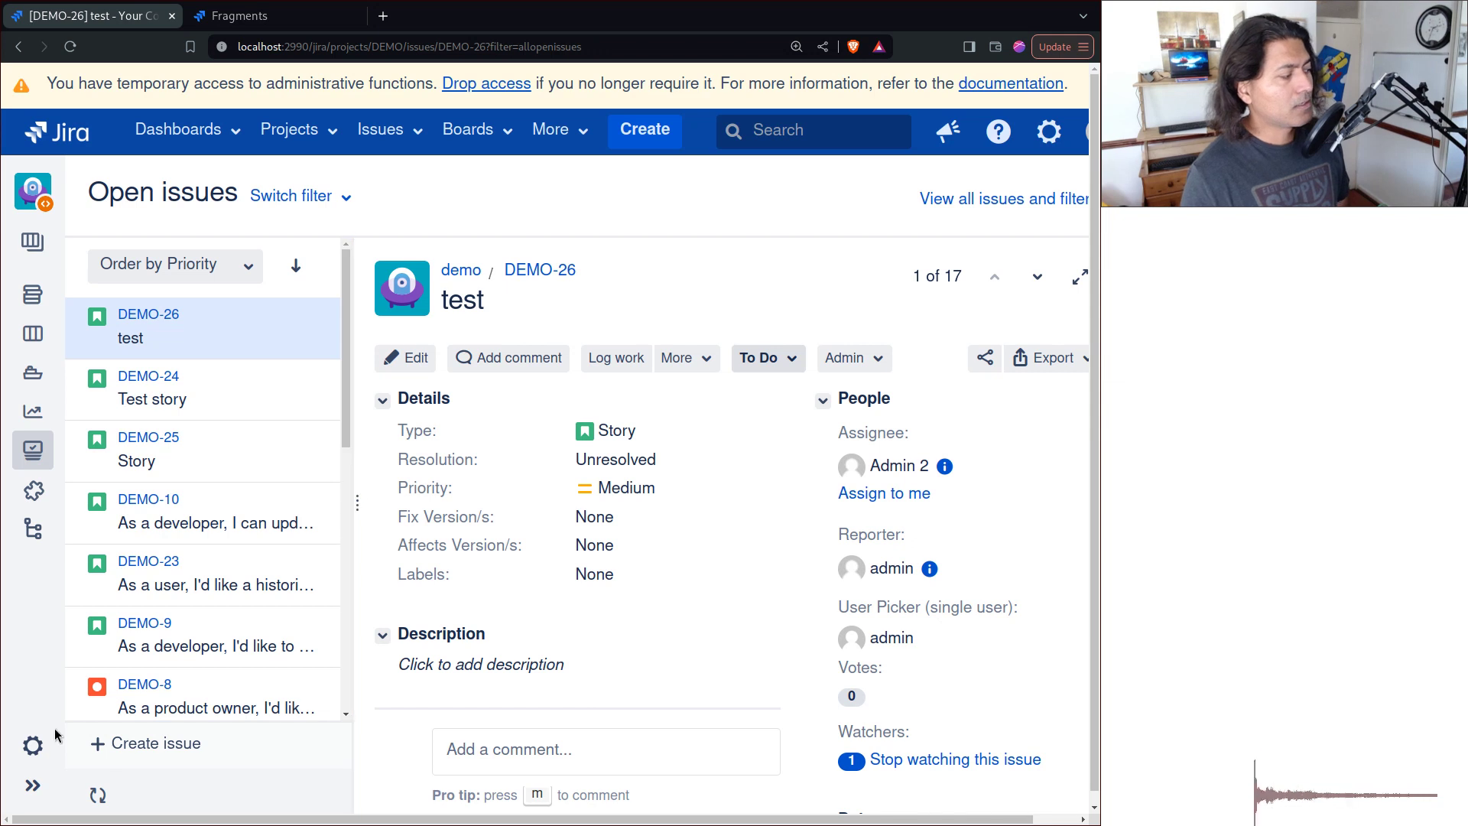
left_click(34, 779)
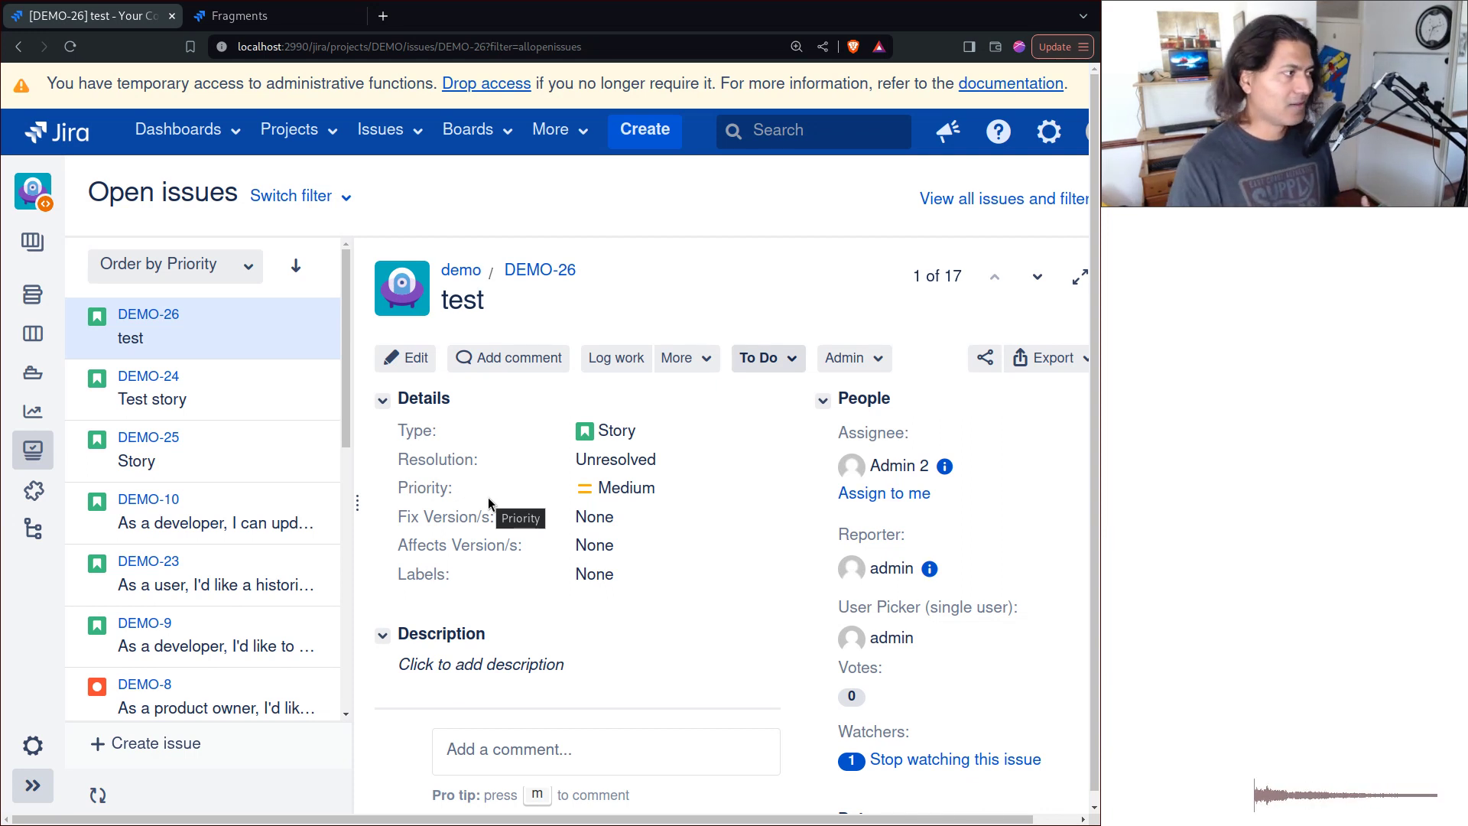
left_click(552, 272)
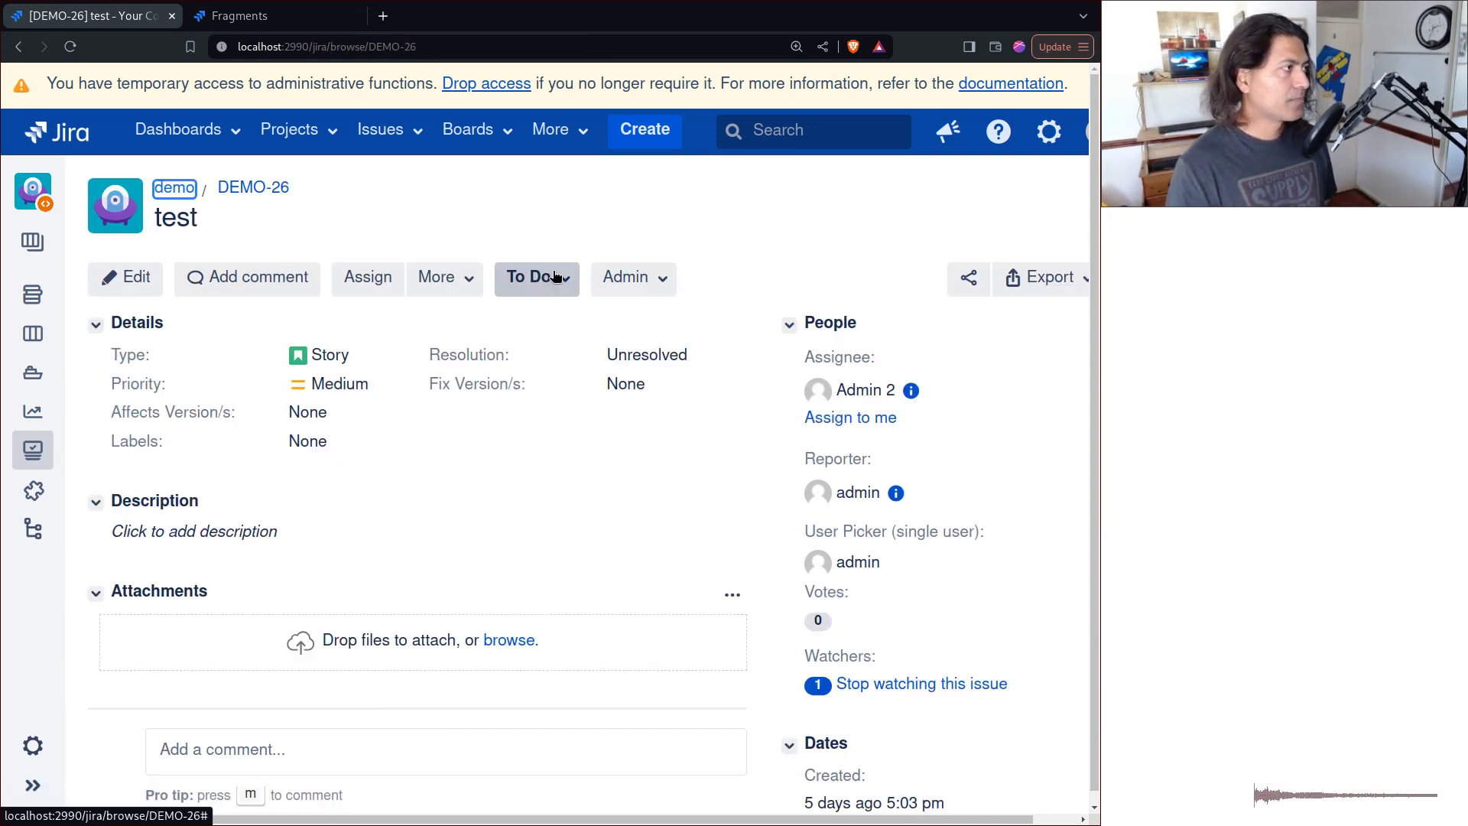
left_click(369, 279)
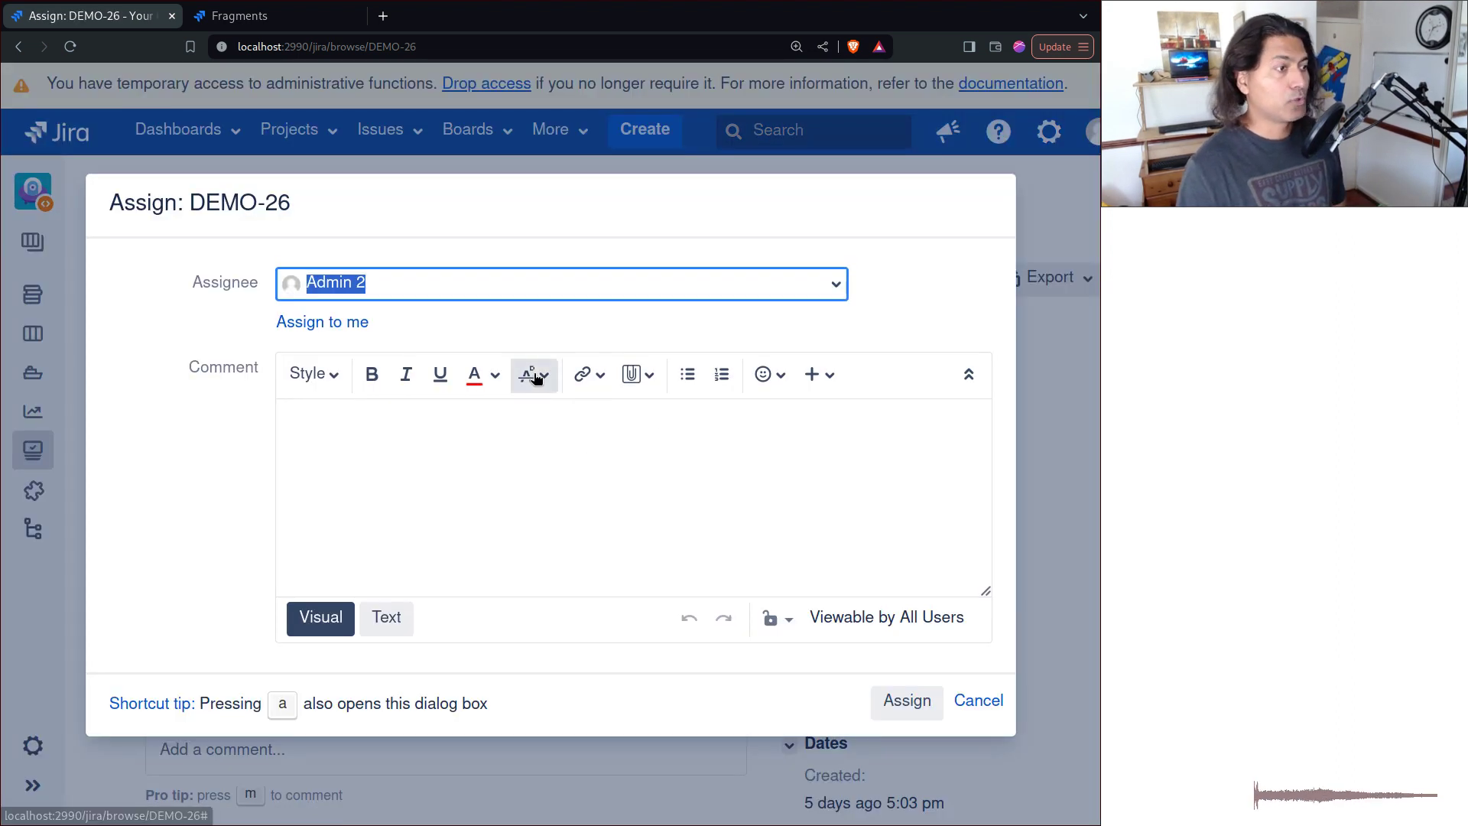
key("Escape")
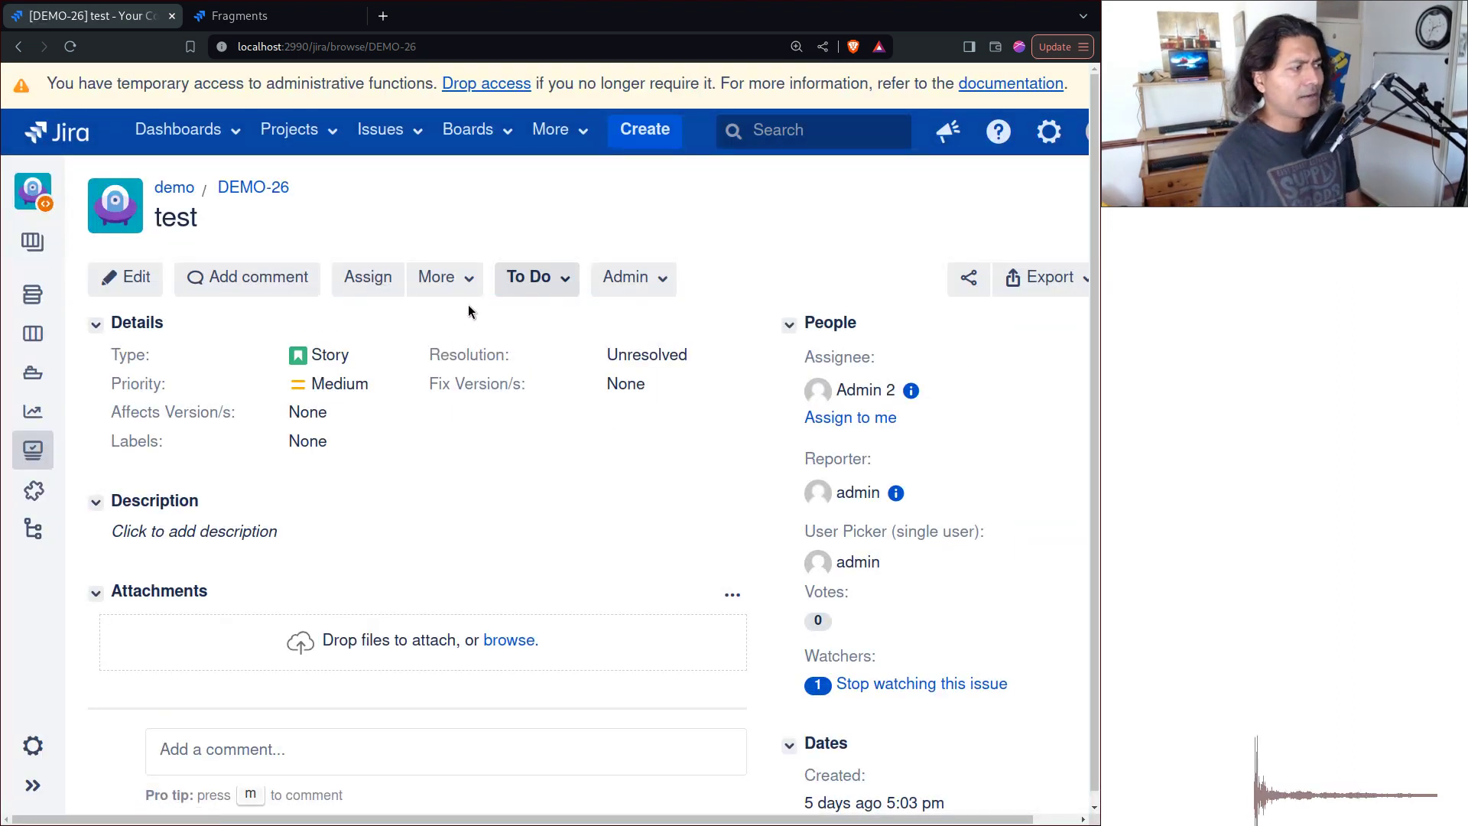
left_click(468, 279)
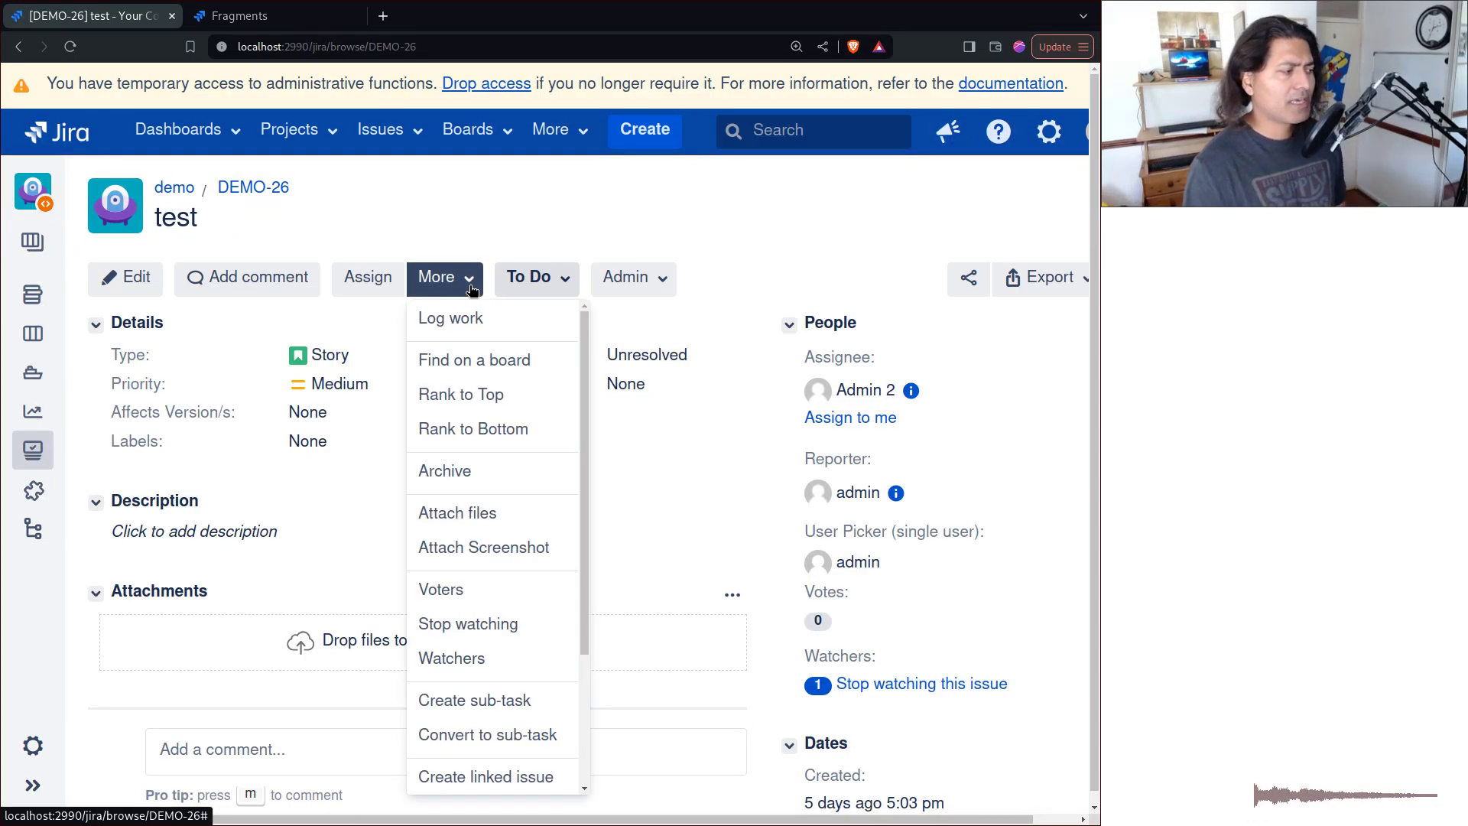
scroll(476, 444, "down", 3)
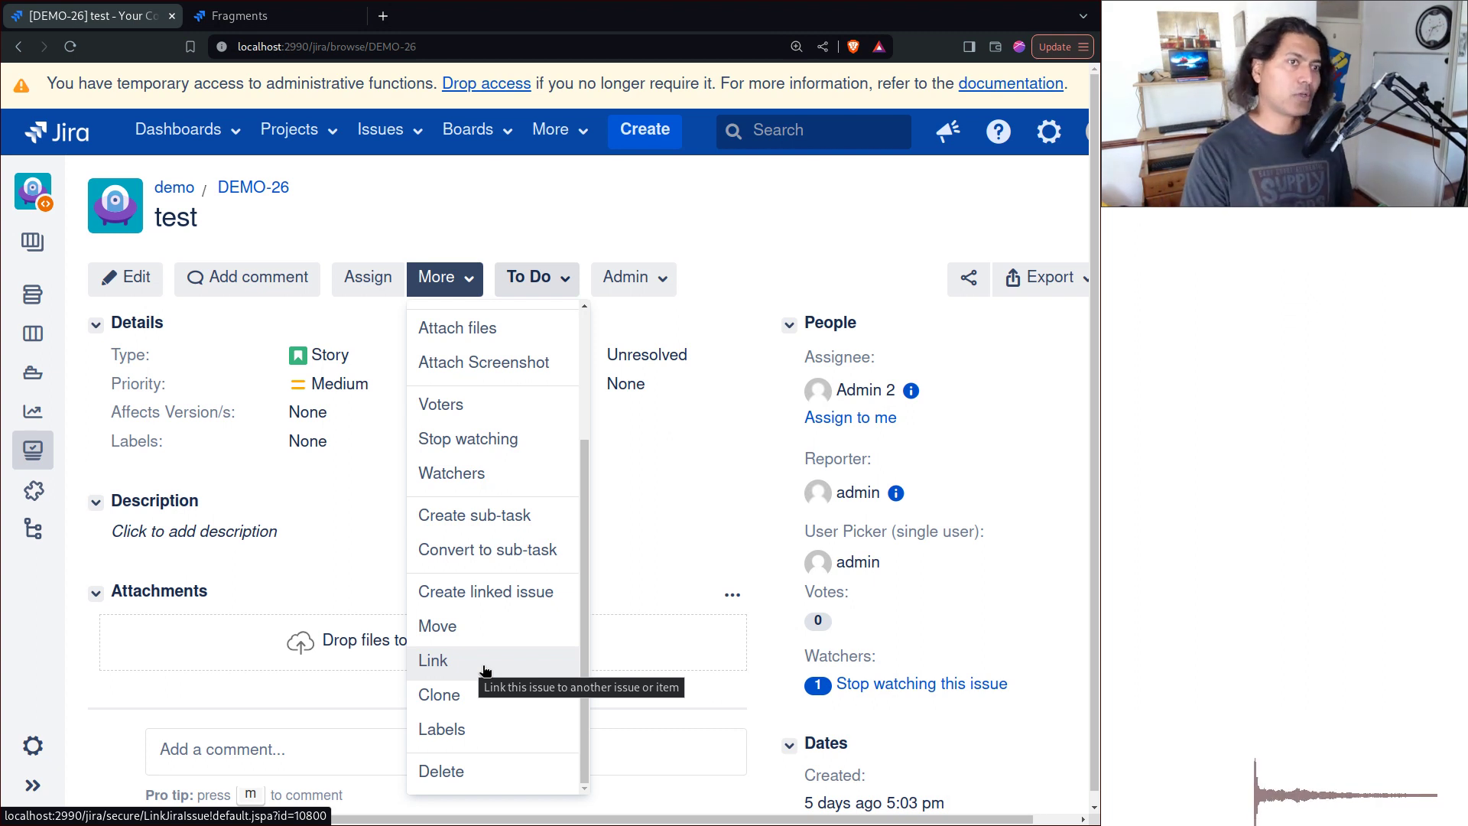
left_click(738, 170)
scroll(761, 352, "down", 4)
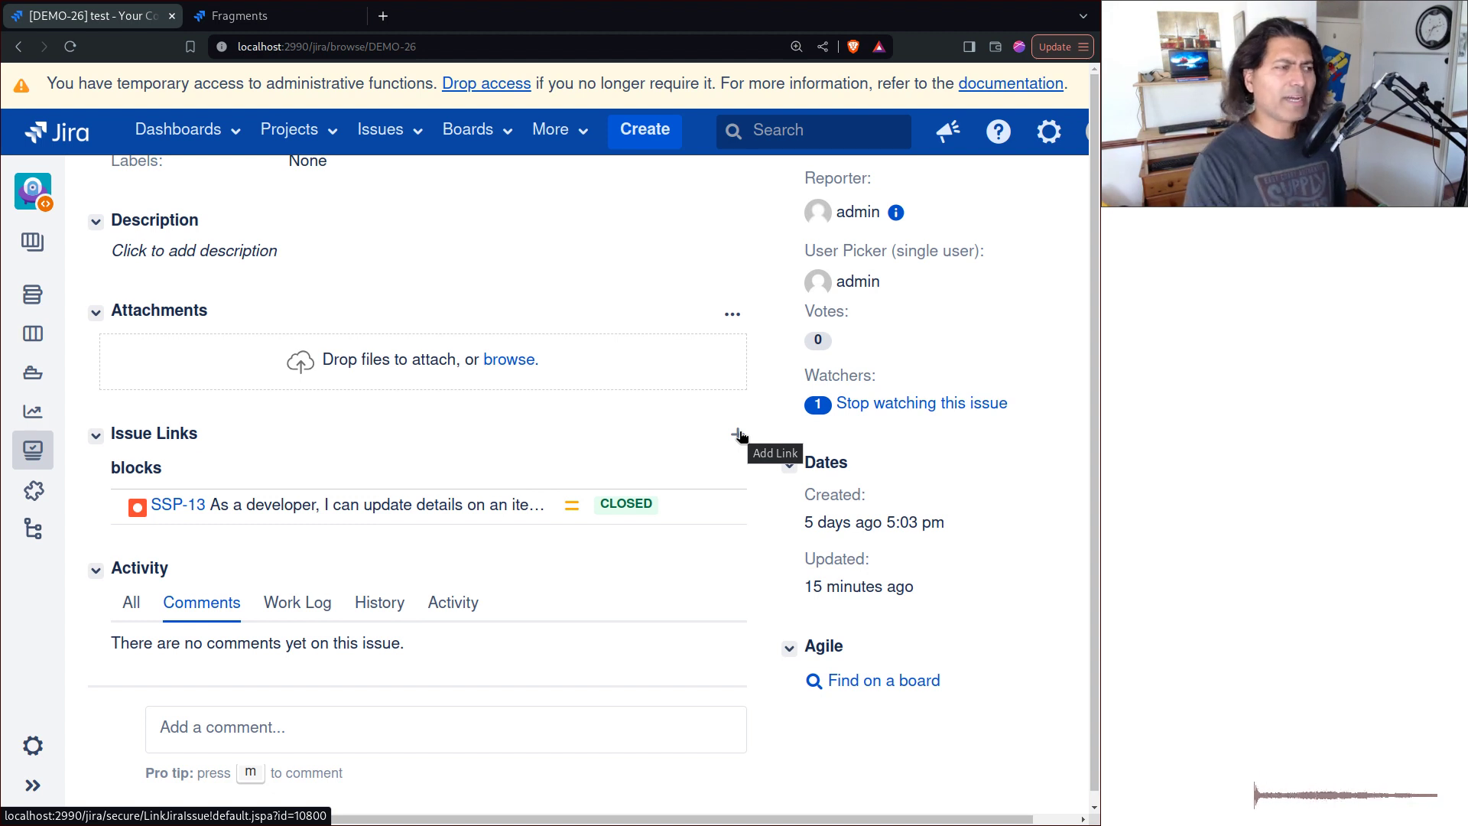
scroll(650, 382, "up", 4)
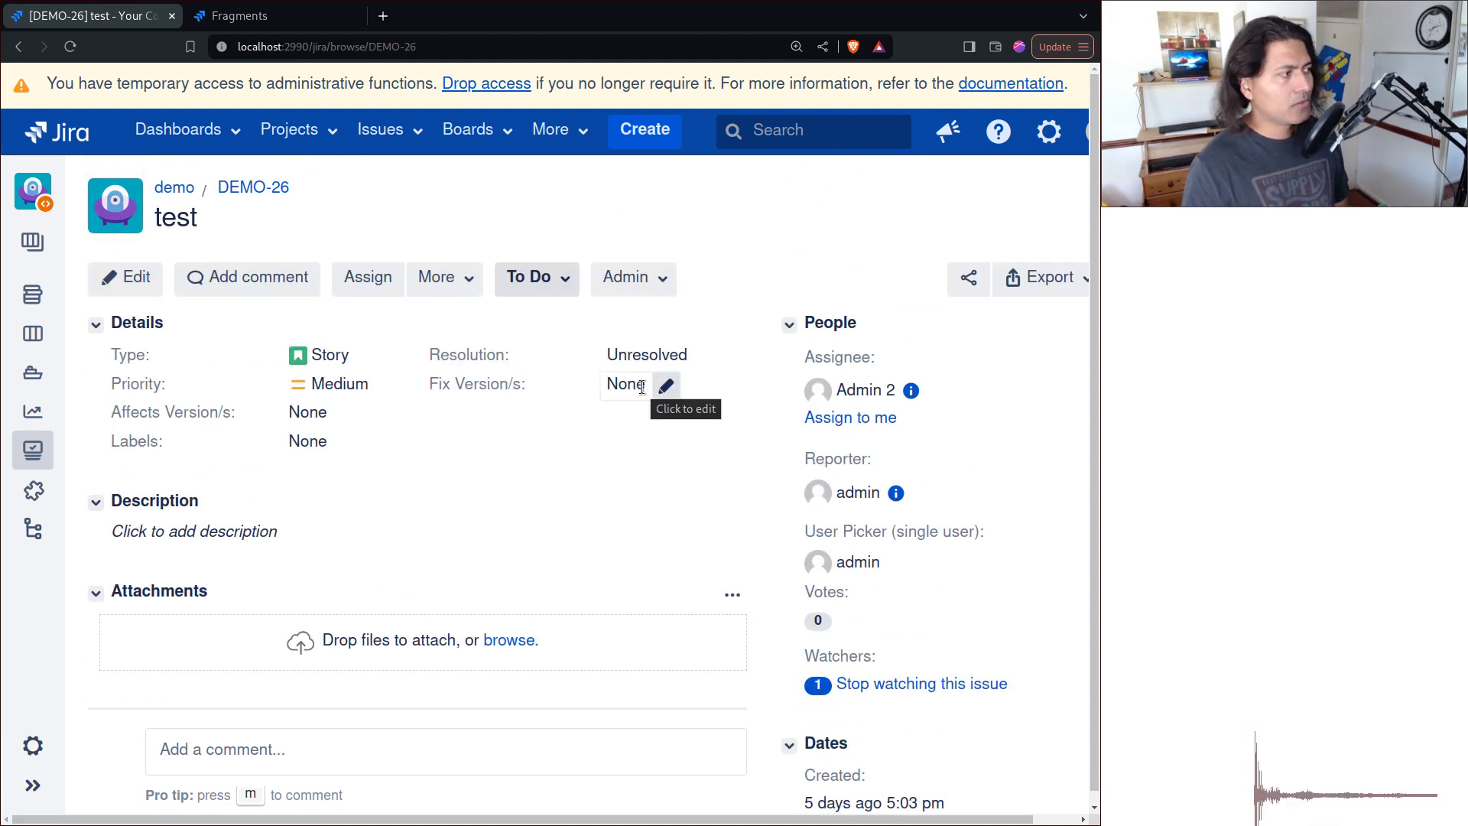
Go to the Browse ScriptRunner page in the ScriptRunner tab.
key("ctrl+Tab")
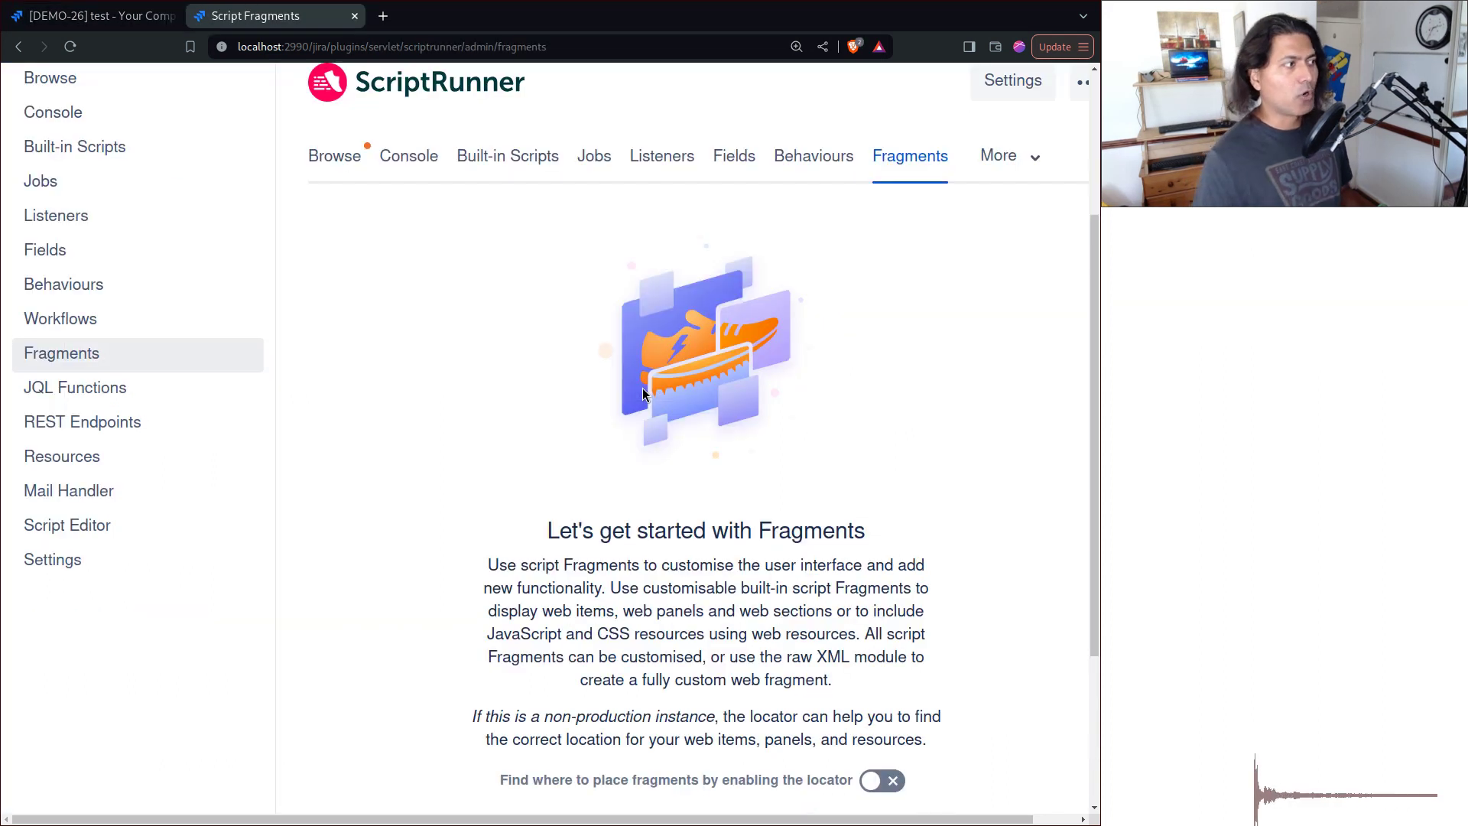
scroll(642, 394, "up", 3)
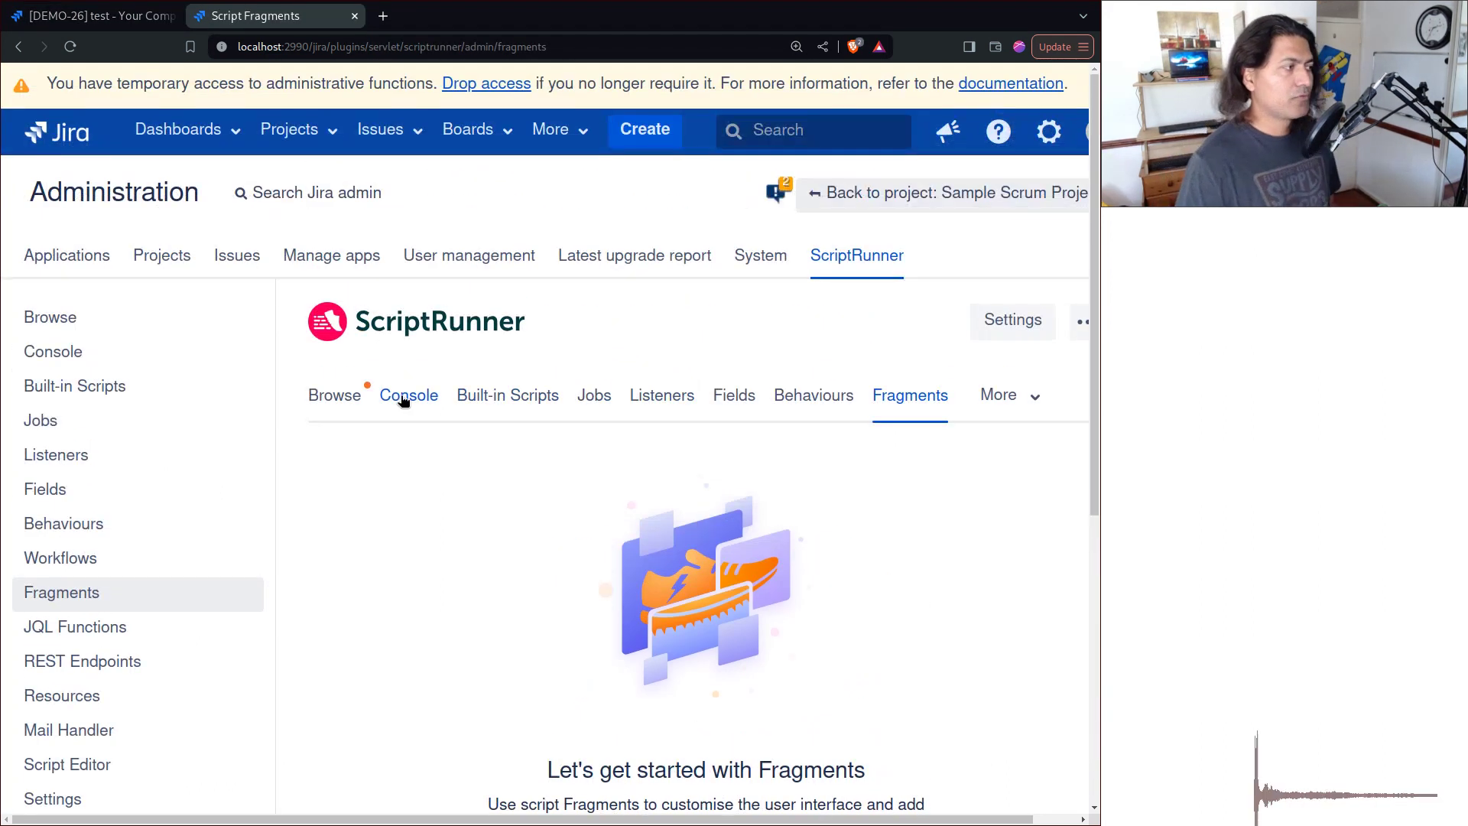
left_click(363, 399)
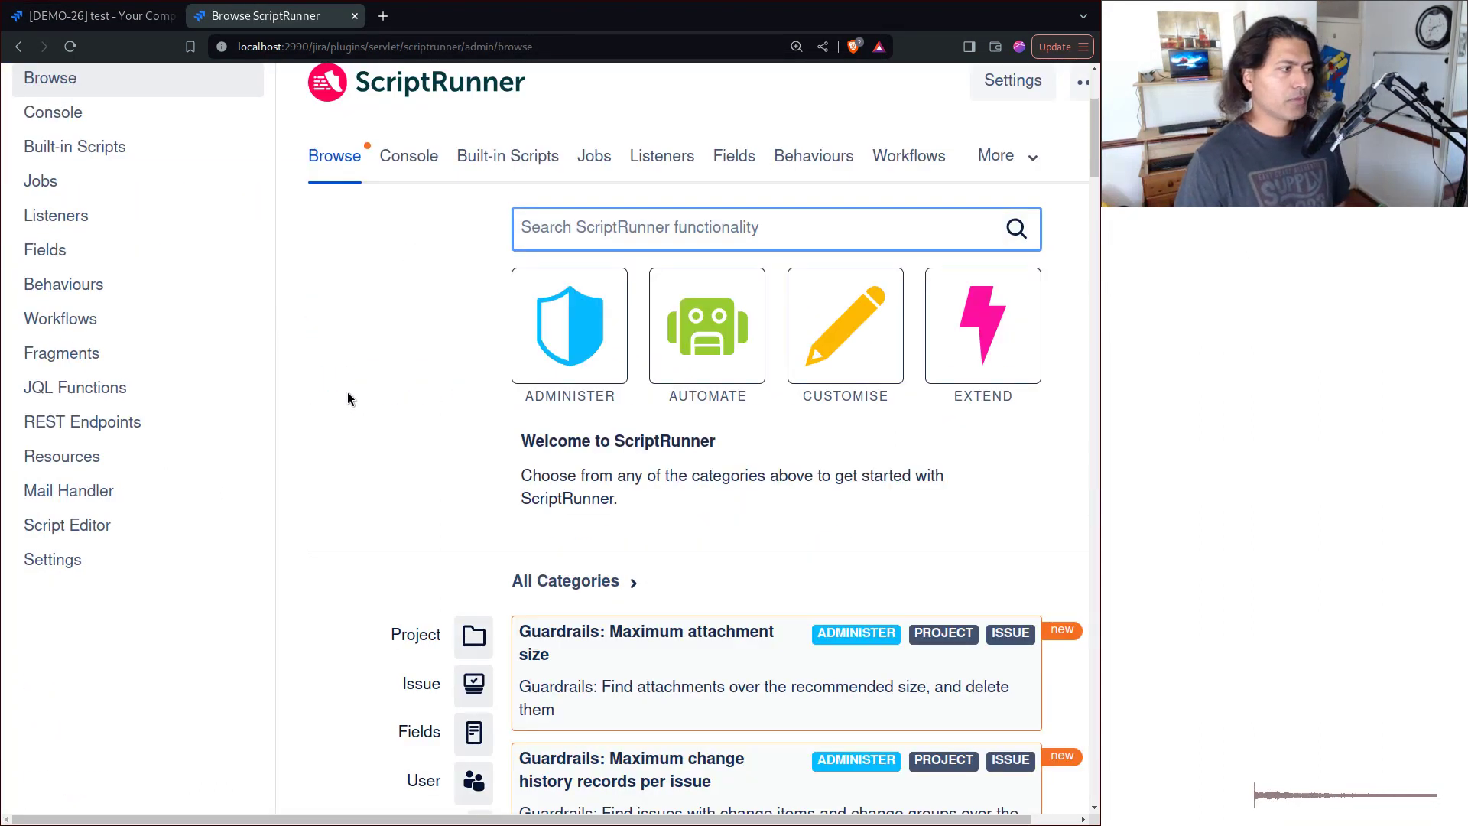
Search Browse for 'frag', then 'hide', to find Hide system or plugin UI element, then clear it.
type("frag")
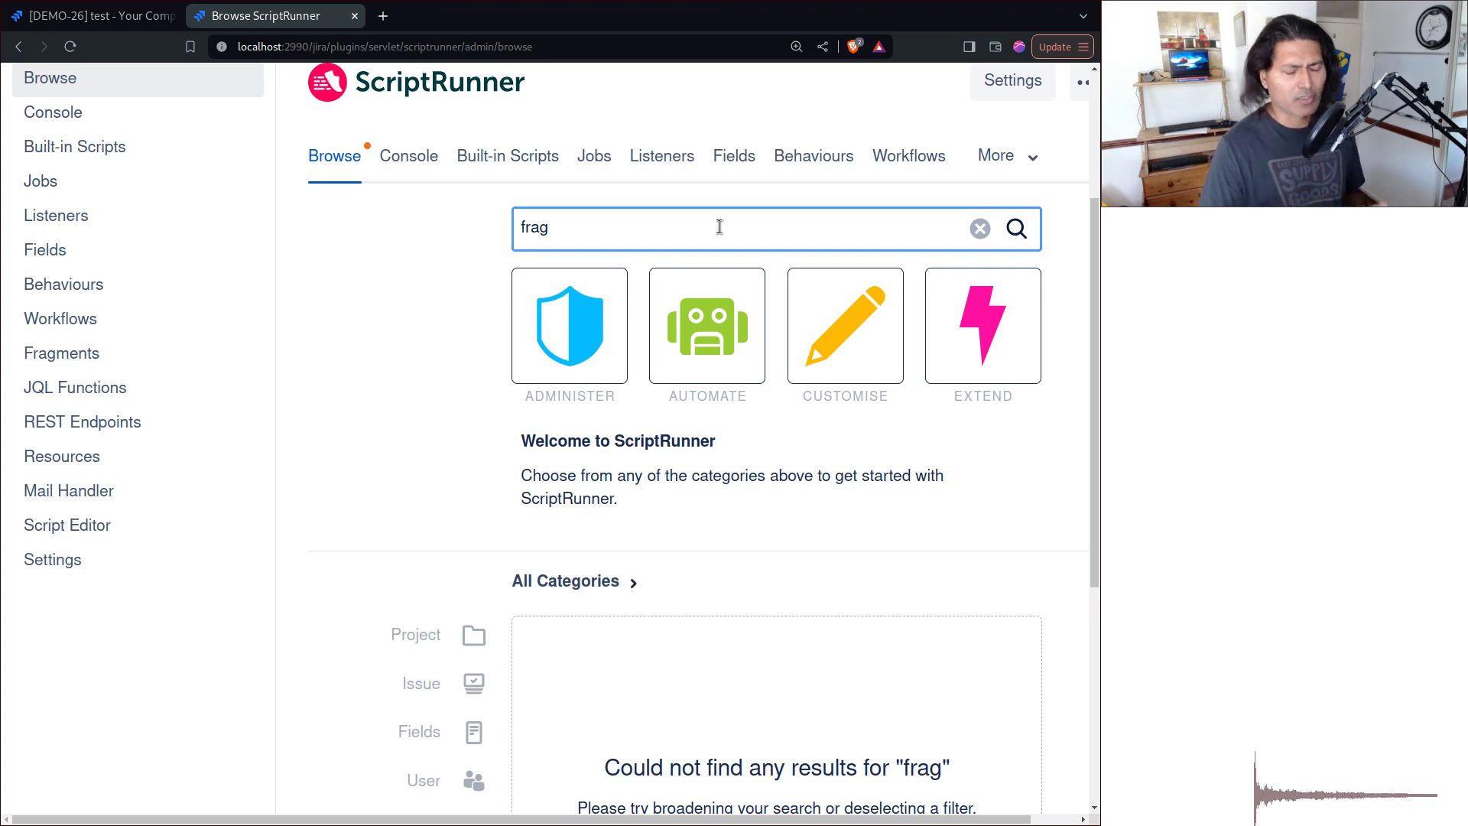
scroll(702, 348, "down", 4)
scroll(678, 349, "up", 6)
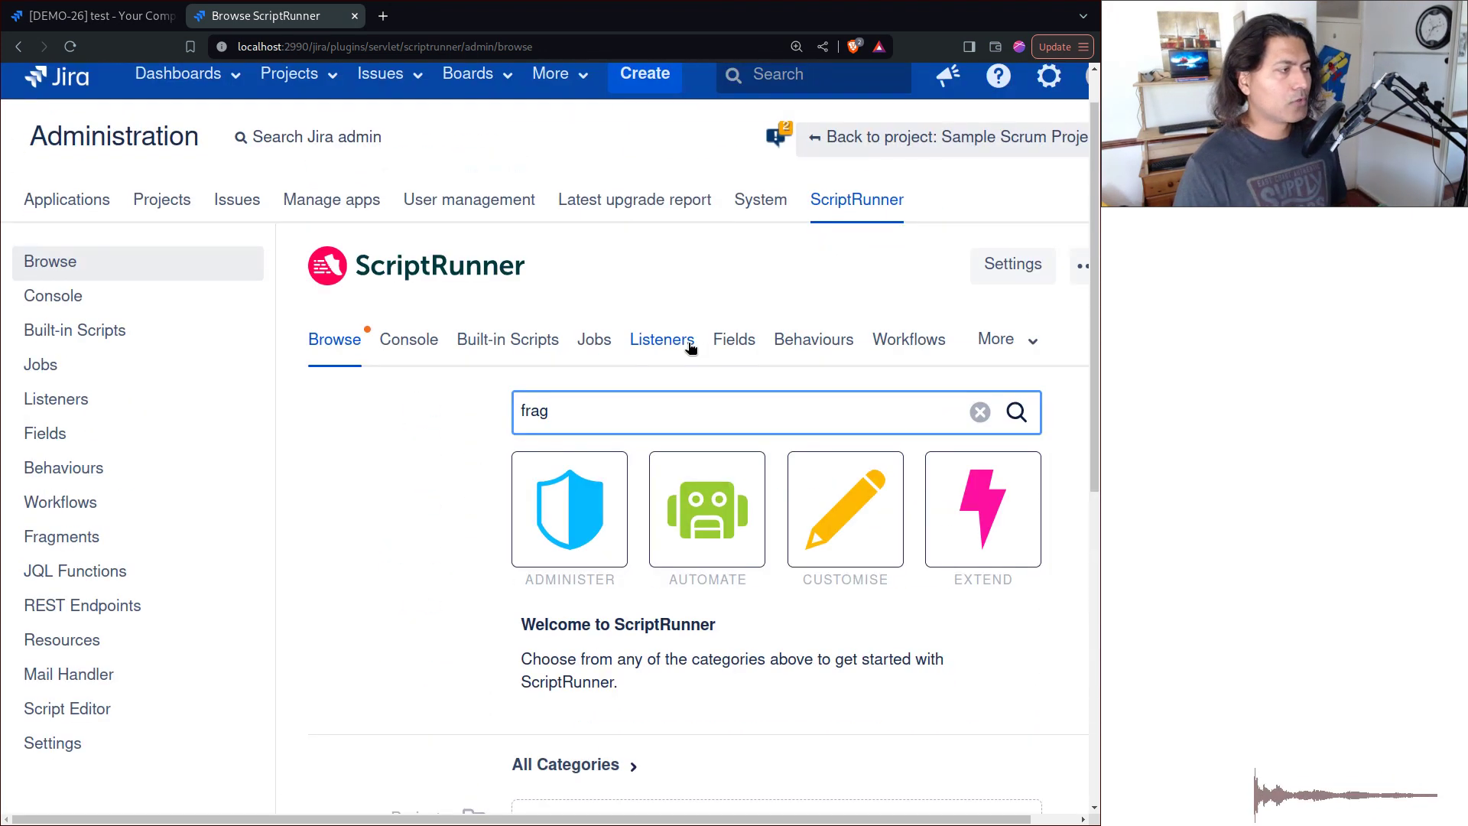
left_click(980, 412)
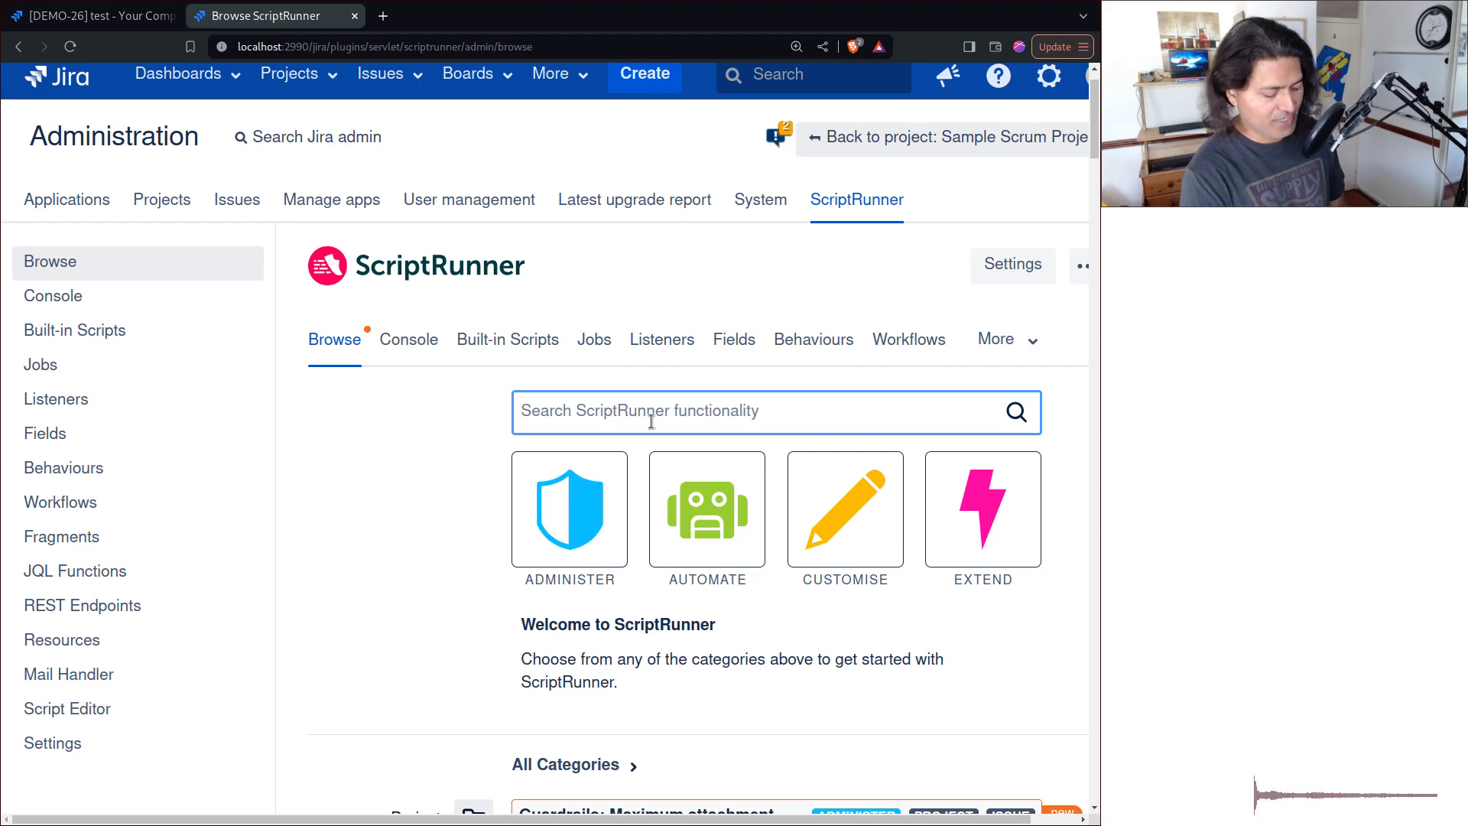
type("hide")
scroll(654, 424, "down", 5)
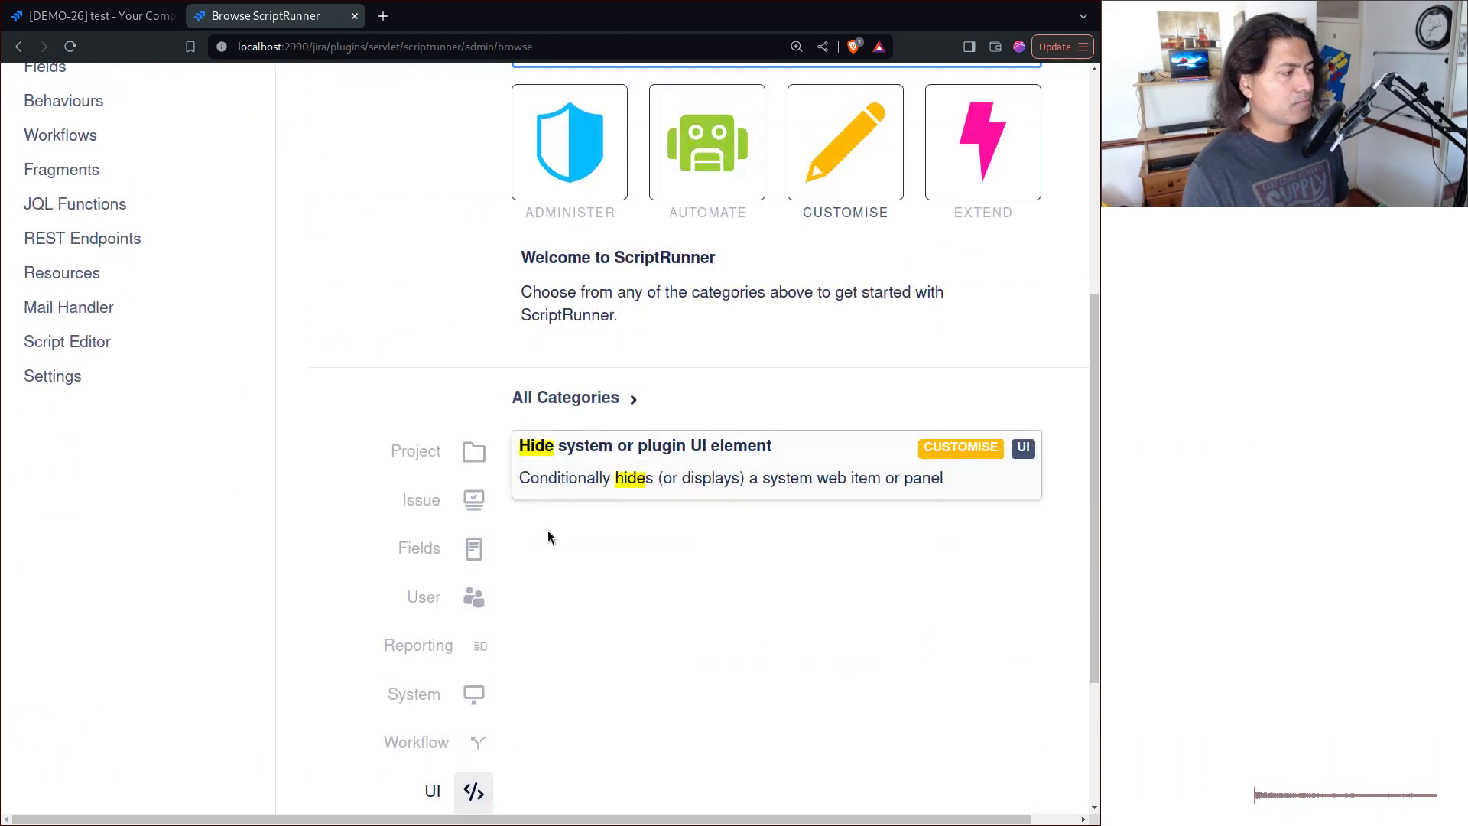
scroll(666, 505, "up", 5)
left_click_drag(616, 465, 454, 480)
key("BackSpace")
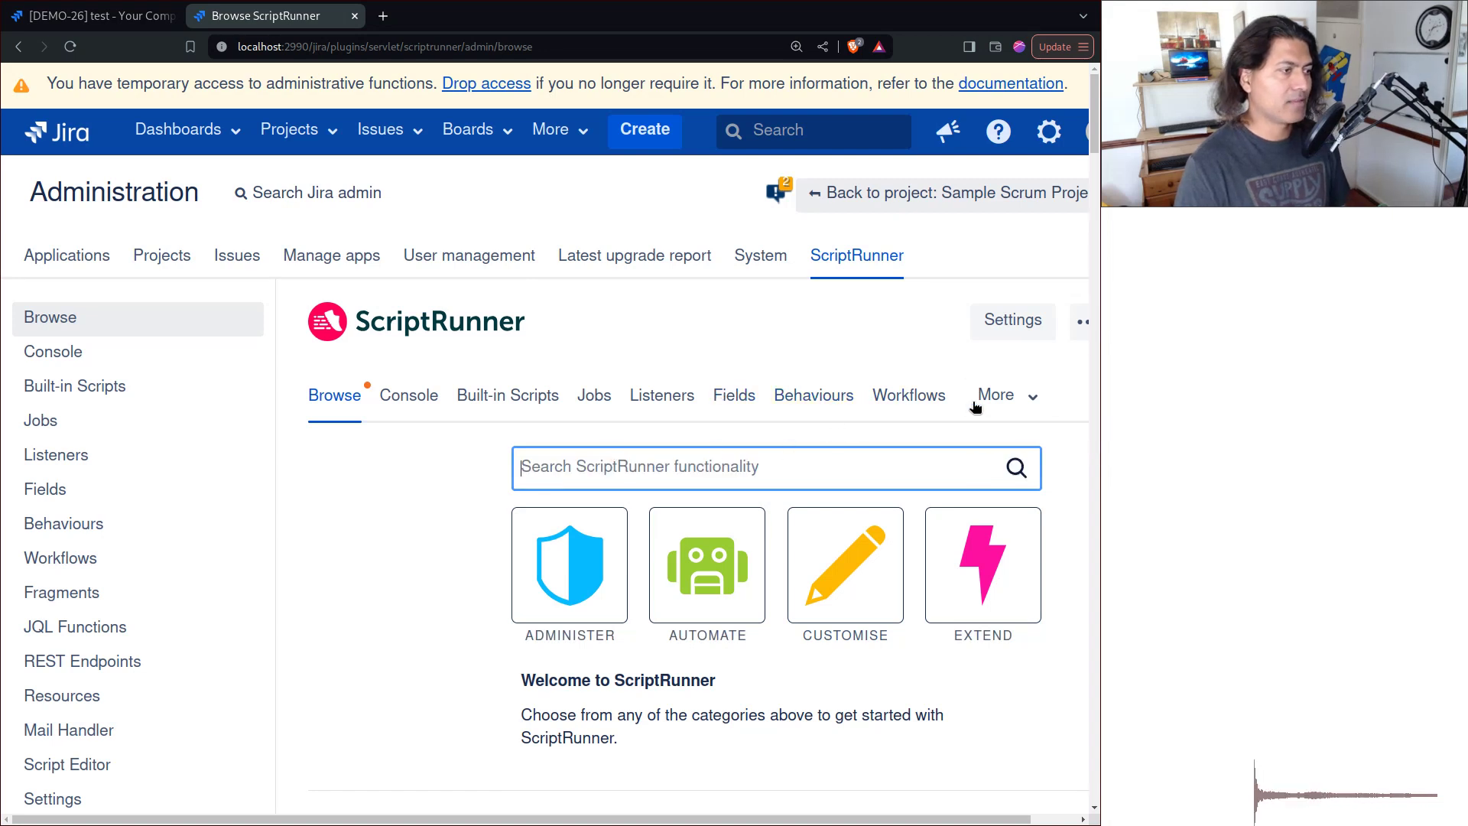
Go to More > Fragments, start Create Fragment, and scroll to the Hide system or plugin UI element card.
left_click(1006, 405)
left_click(975, 451)
scroll(941, 442, "down", 5)
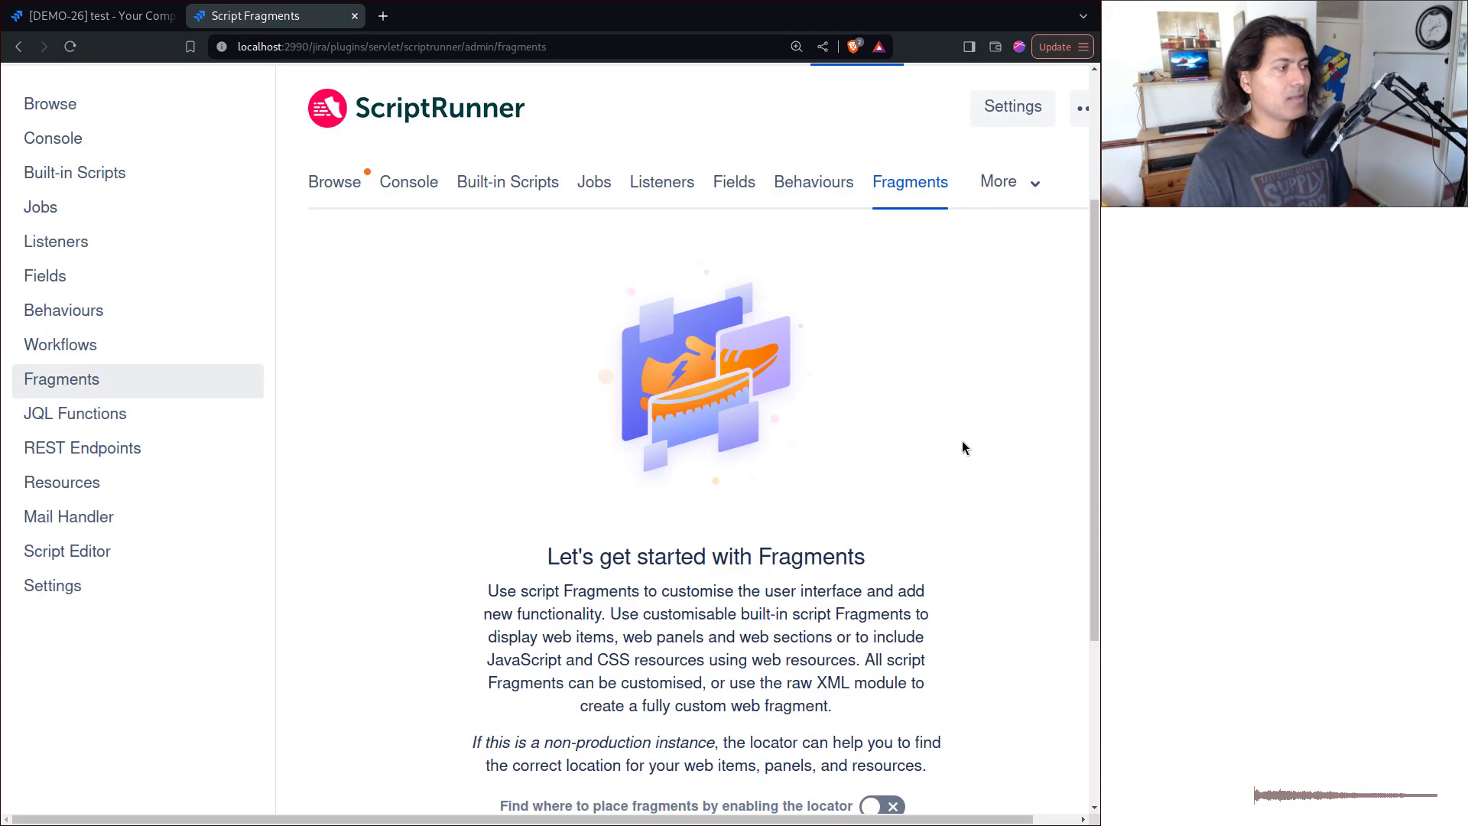
left_click(694, 593)
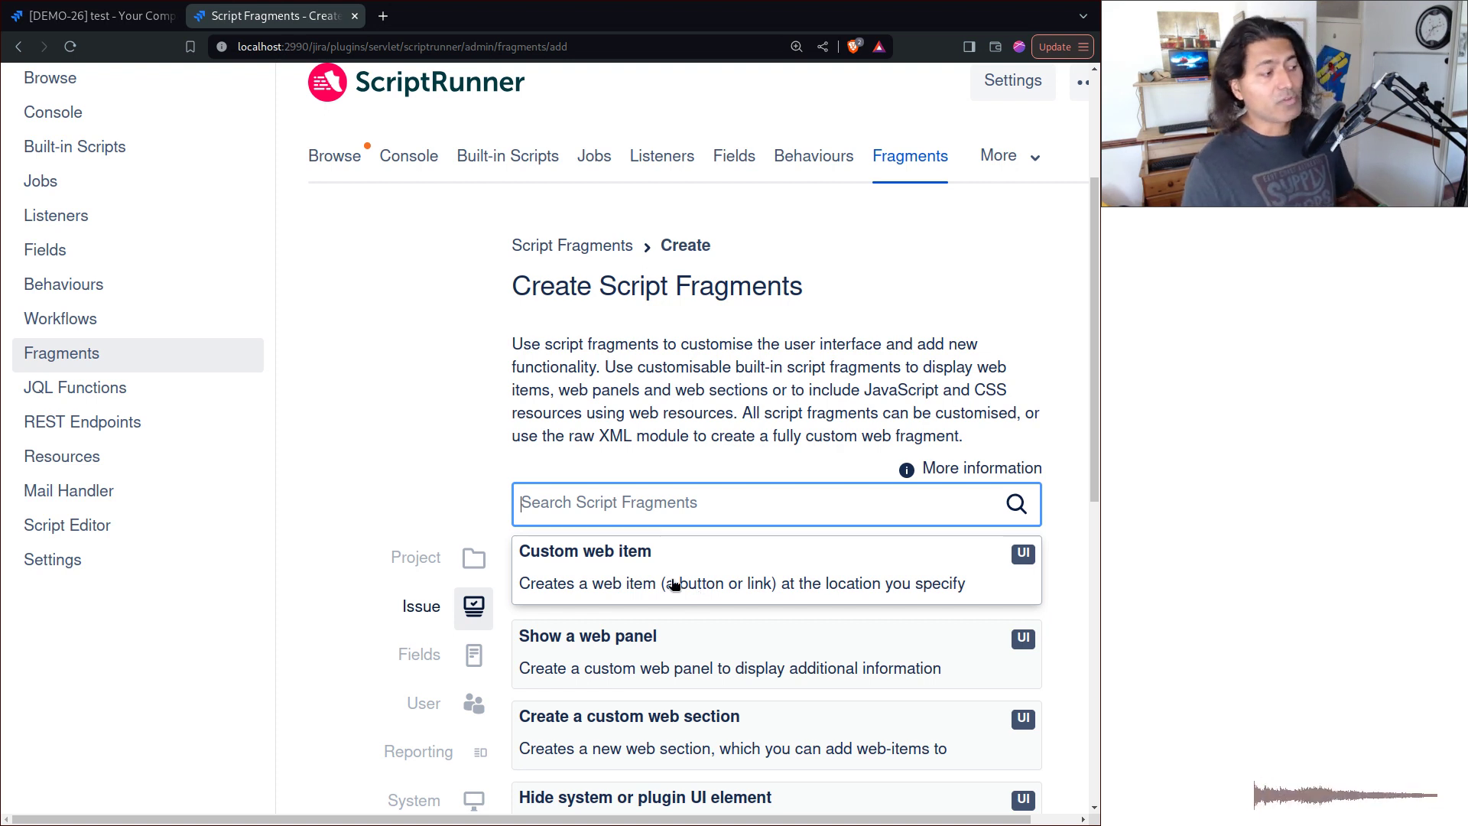
scroll(698, 596, "down", 3)
scroll(650, 529, "down", 3)
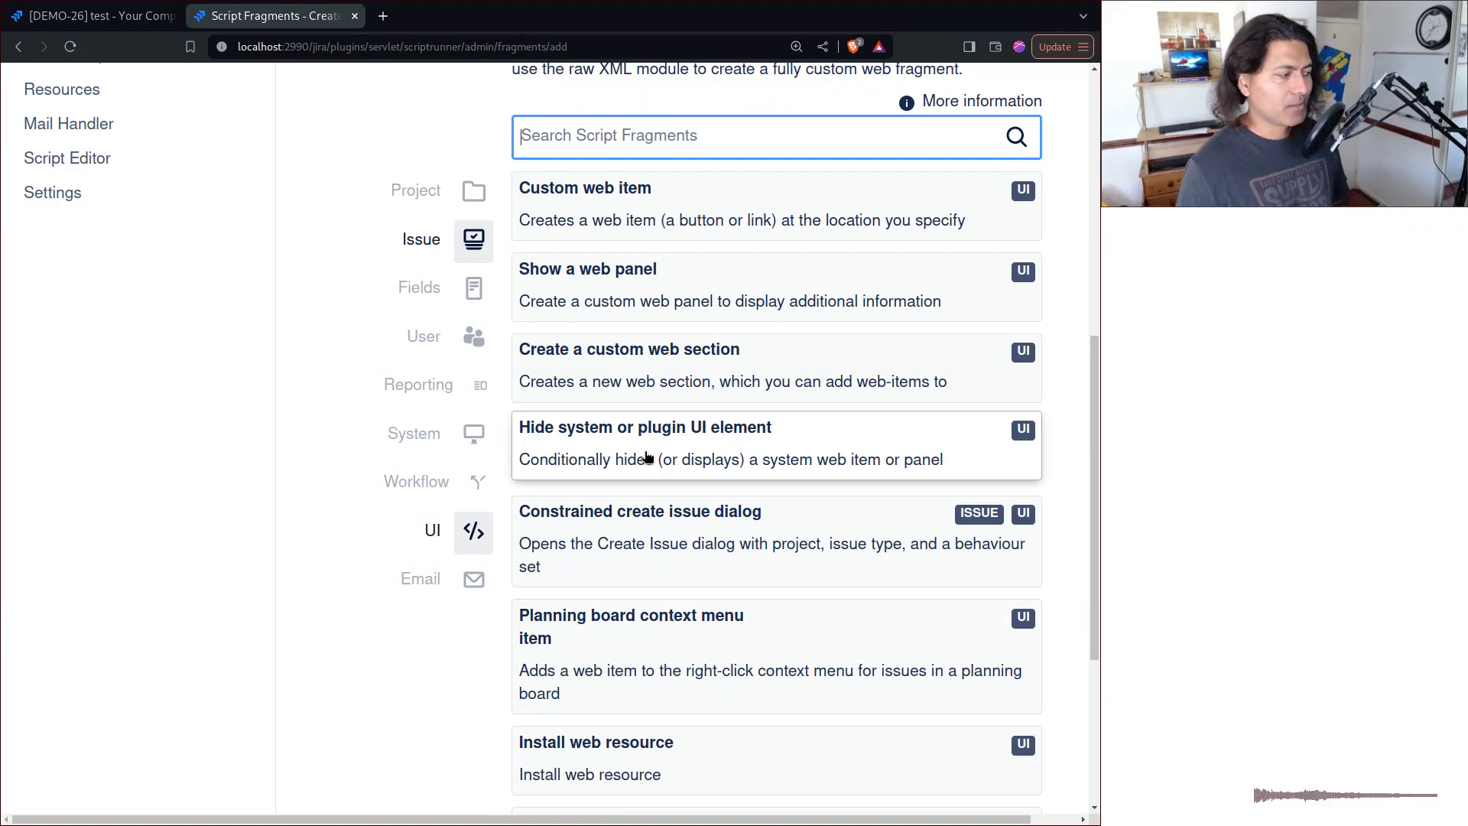
Start a Hide system or plugin UI element fragment named 'Hide the assign button and issue linking'.
left_click(646, 457)
left_click(643, 449)
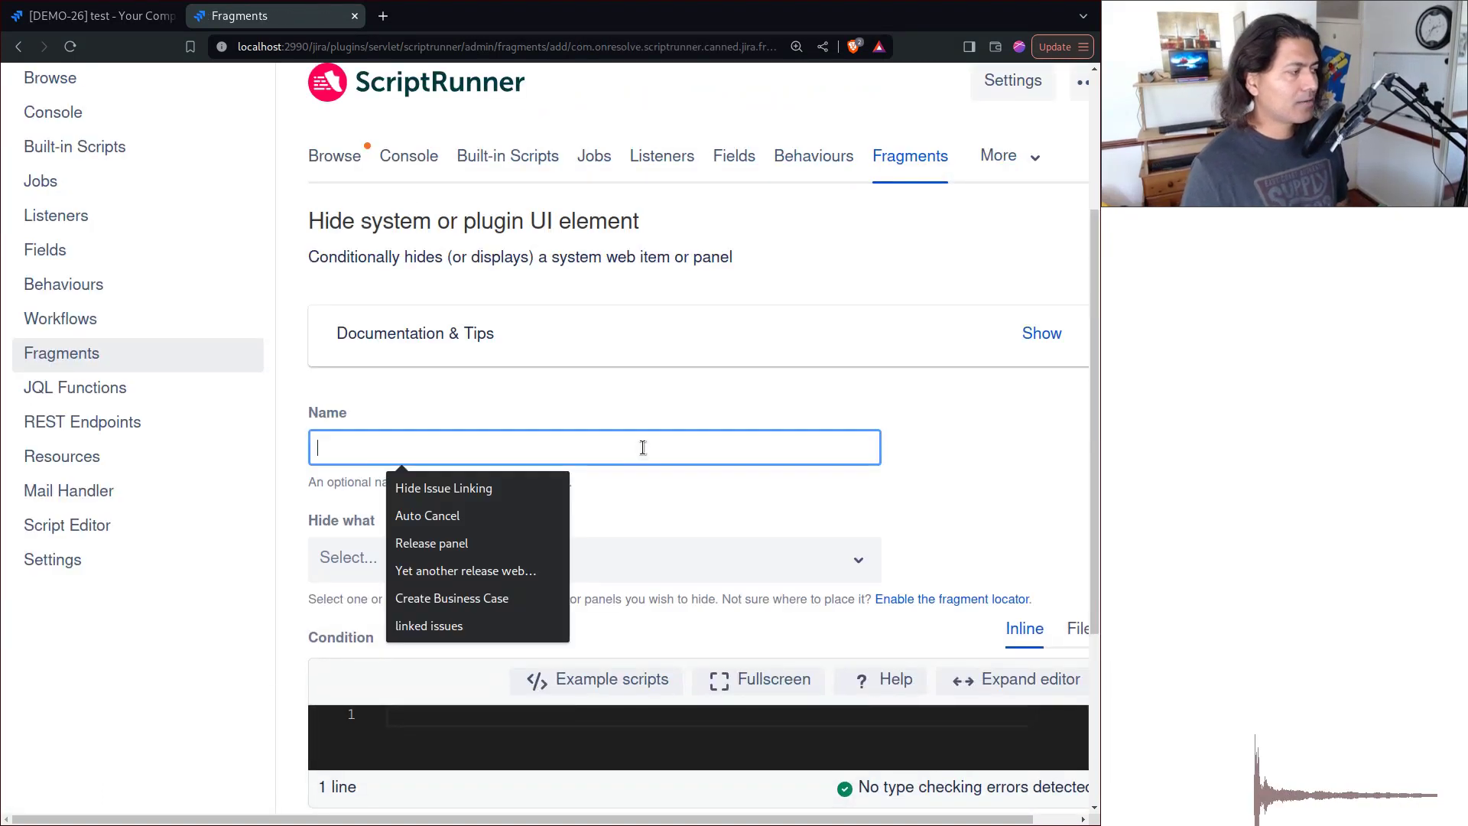
type("Hid")
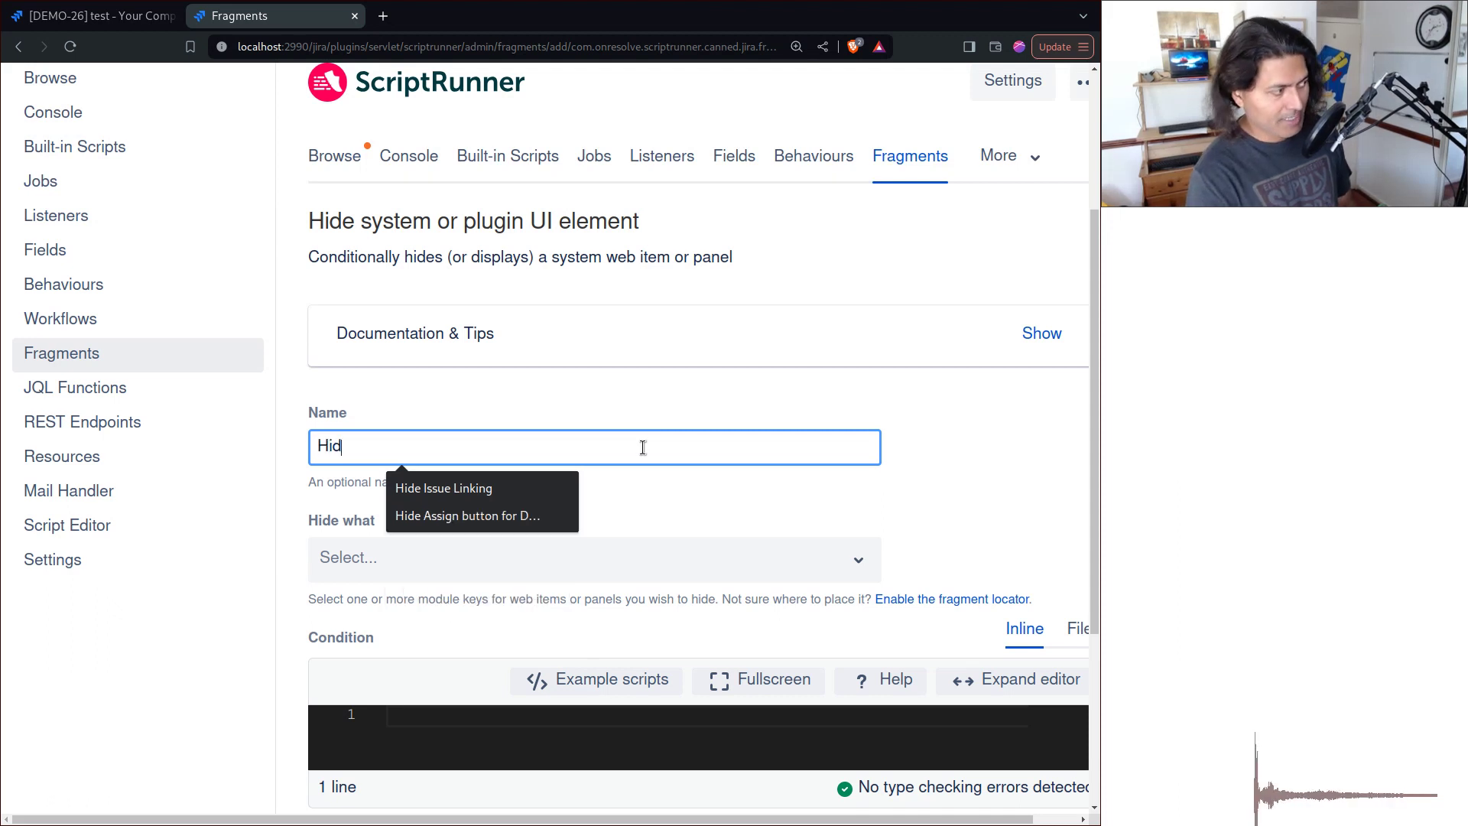
type("e the assign button and ")
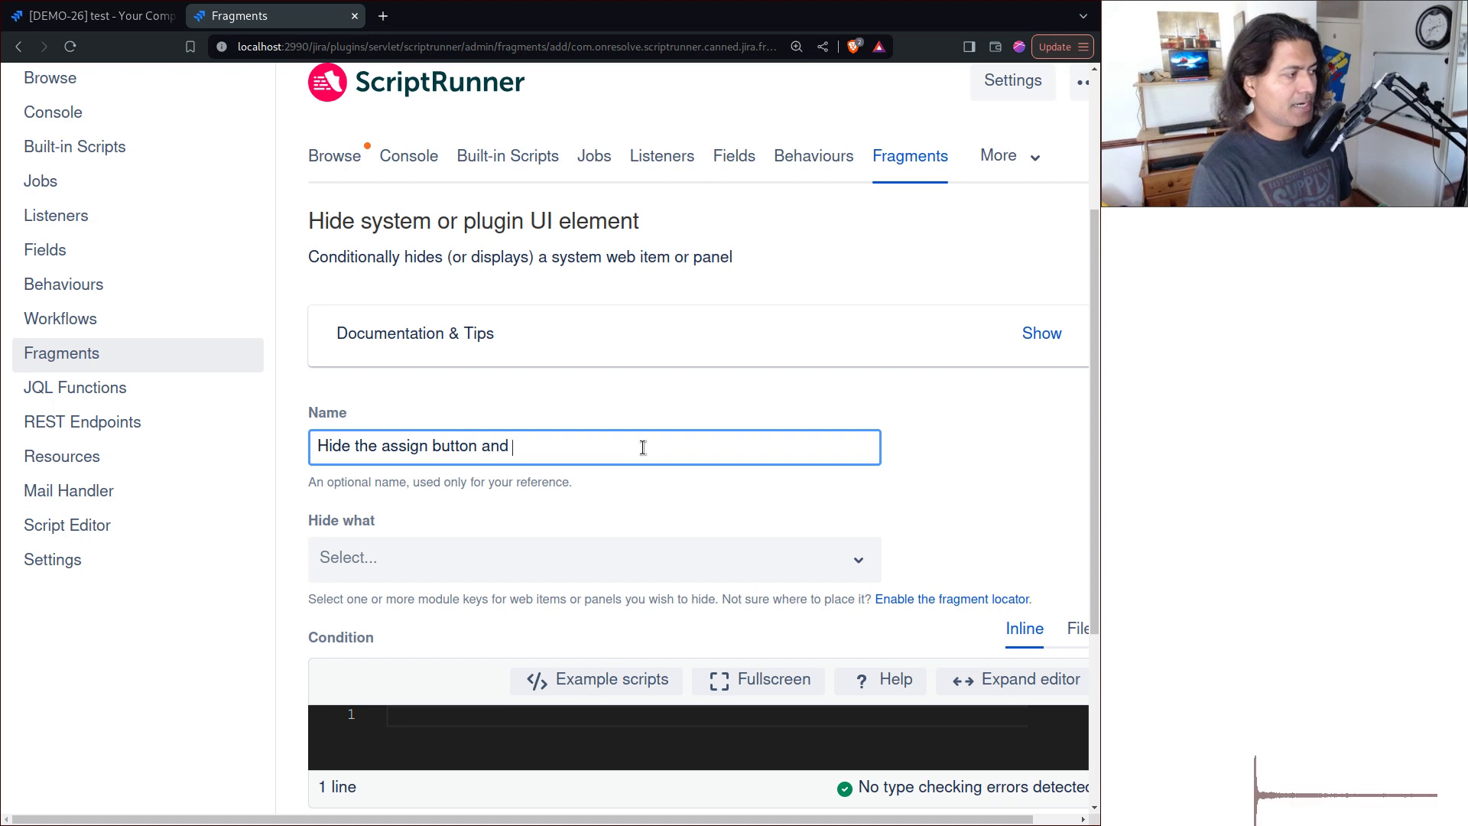
type("issue linking")
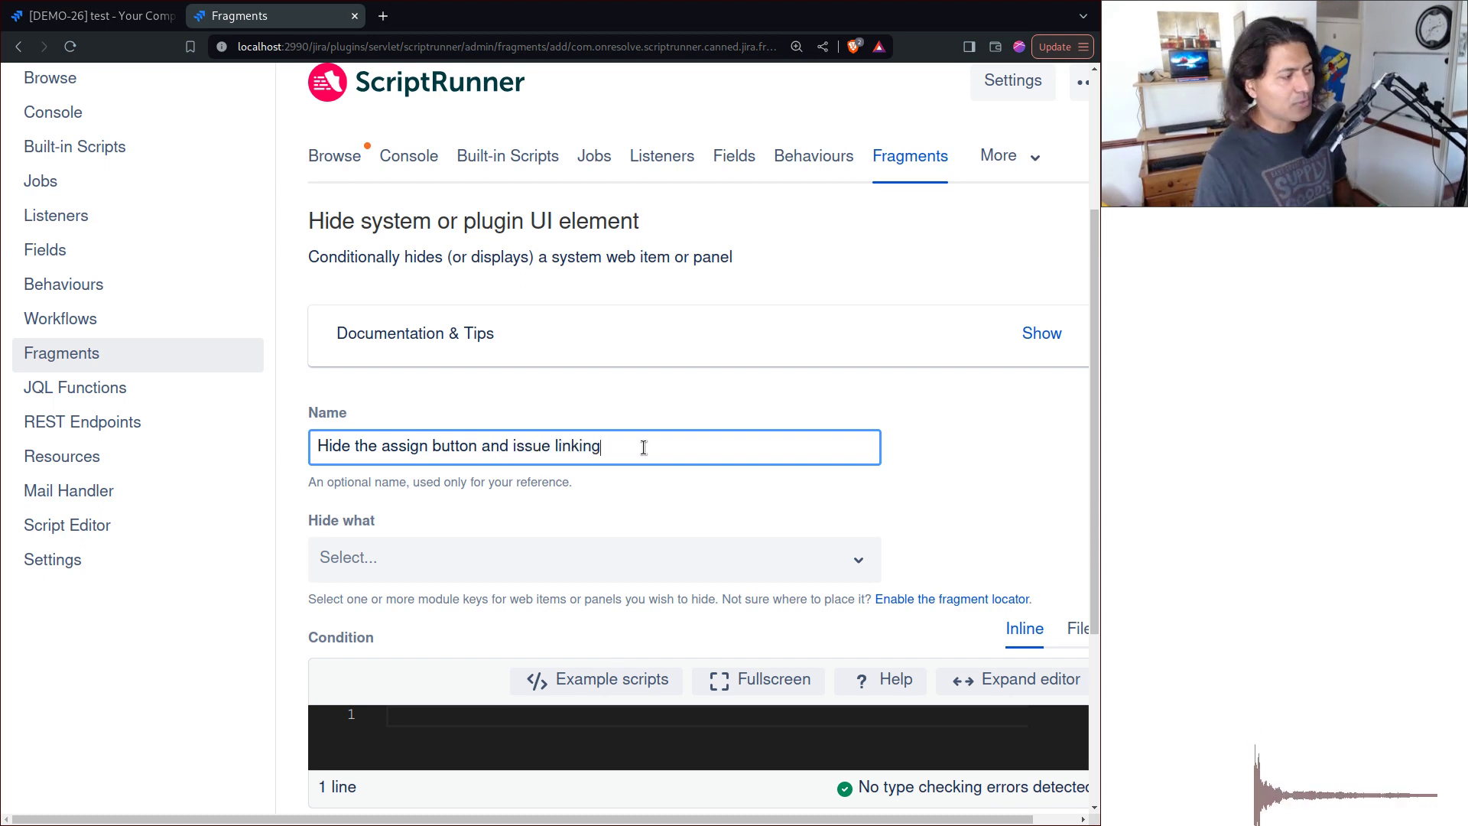
In Hide what, select issueoperations:link-issue and issueoperations:assign-issue.
scroll(641, 447, "down", 2)
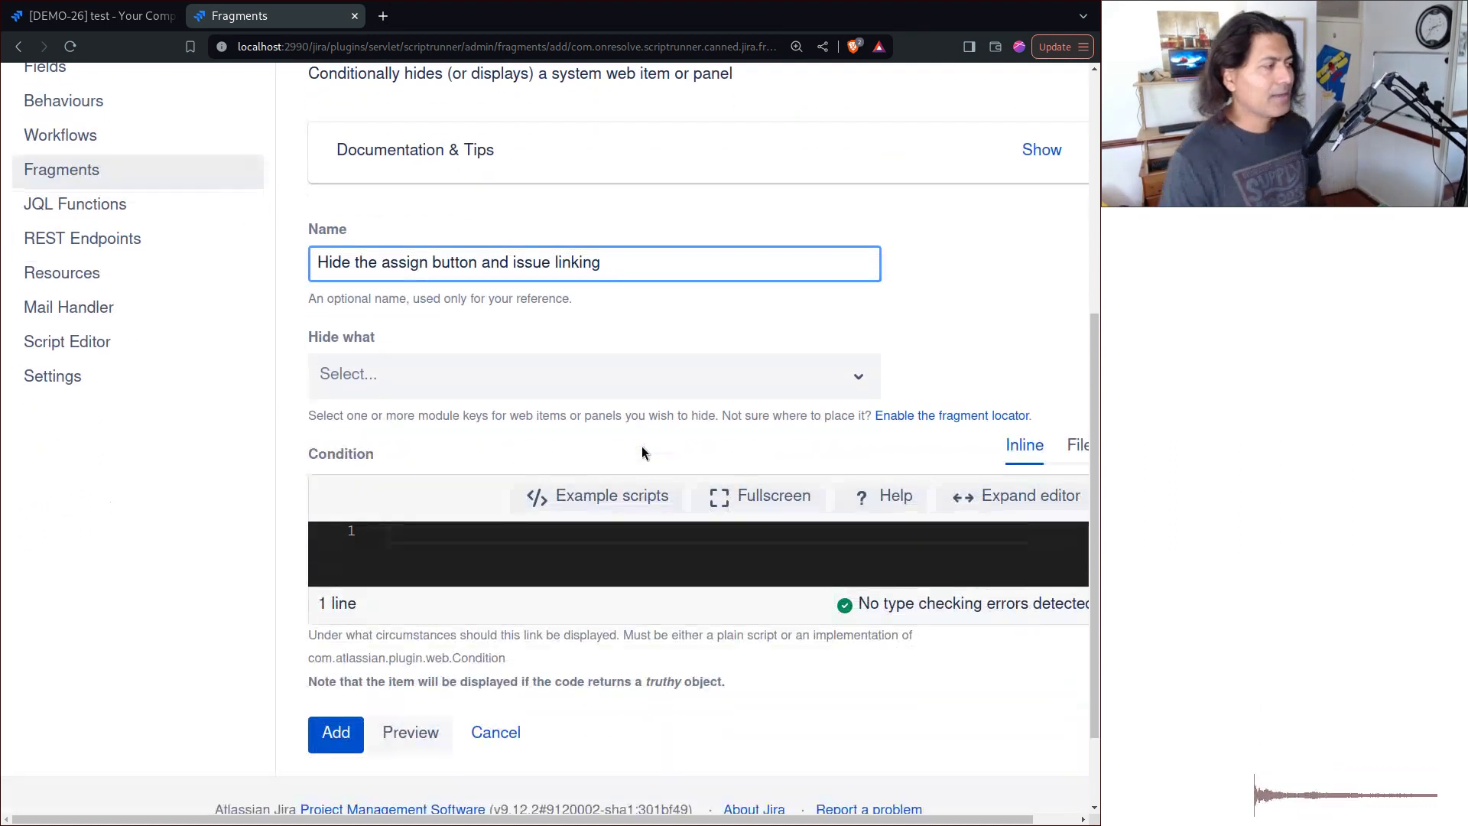
left_click(580, 391)
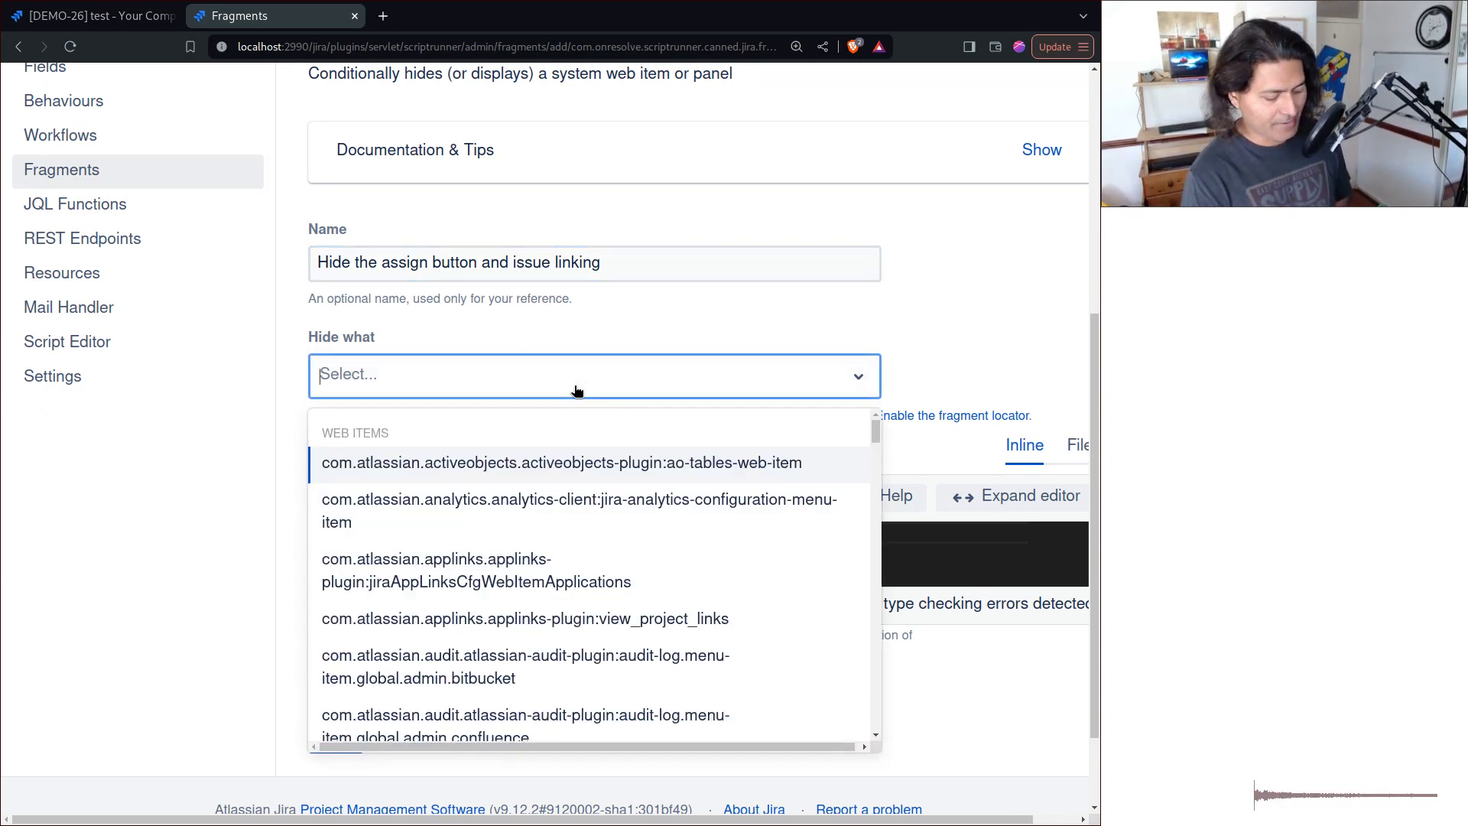
type("assign")
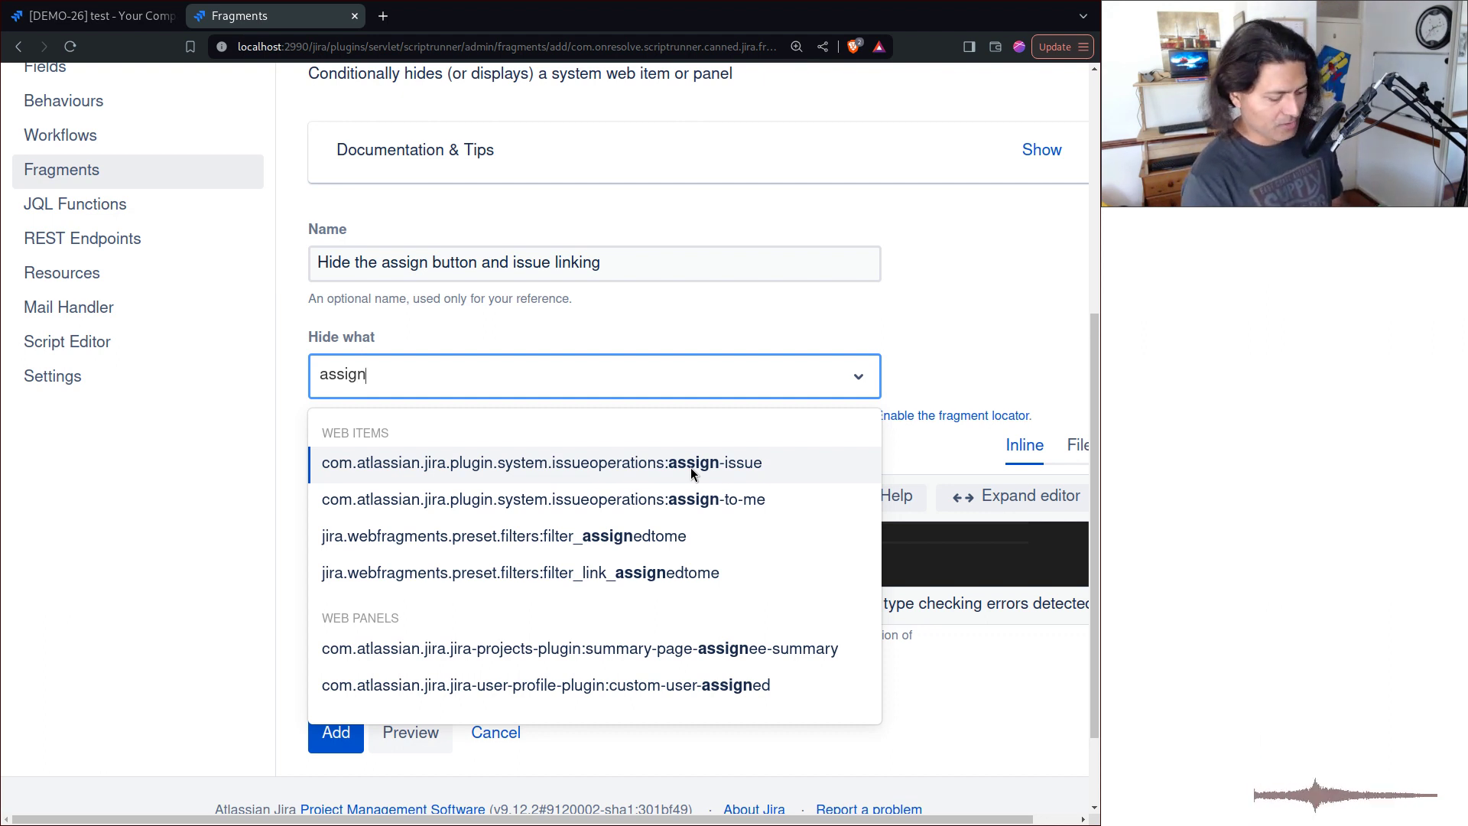
key("BackSpace")
key("BackSpace")
key("BackSpace")
key("BackSpace")
key("BackSpace")
key("BackSpace")
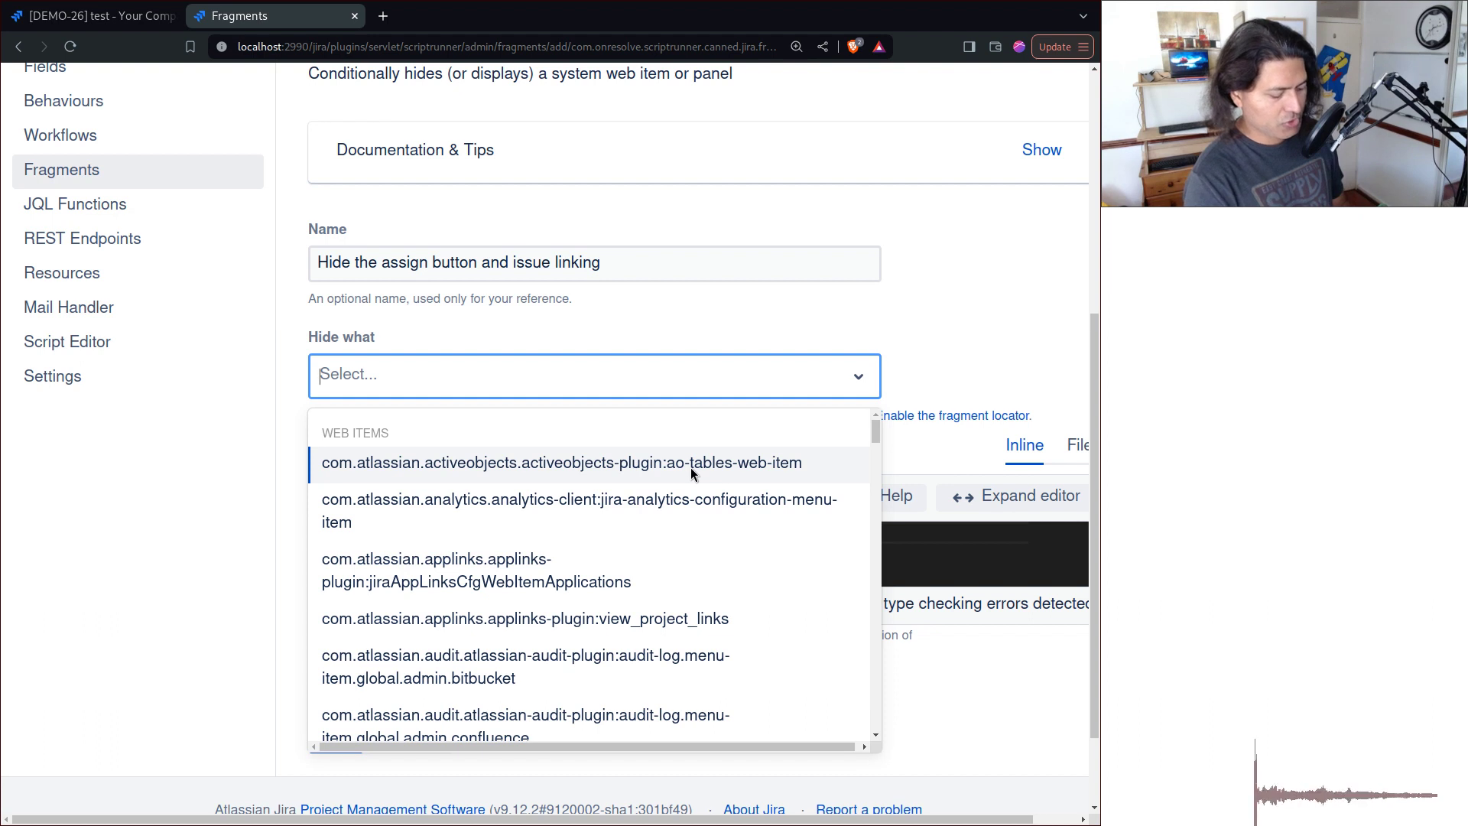
type("issue")
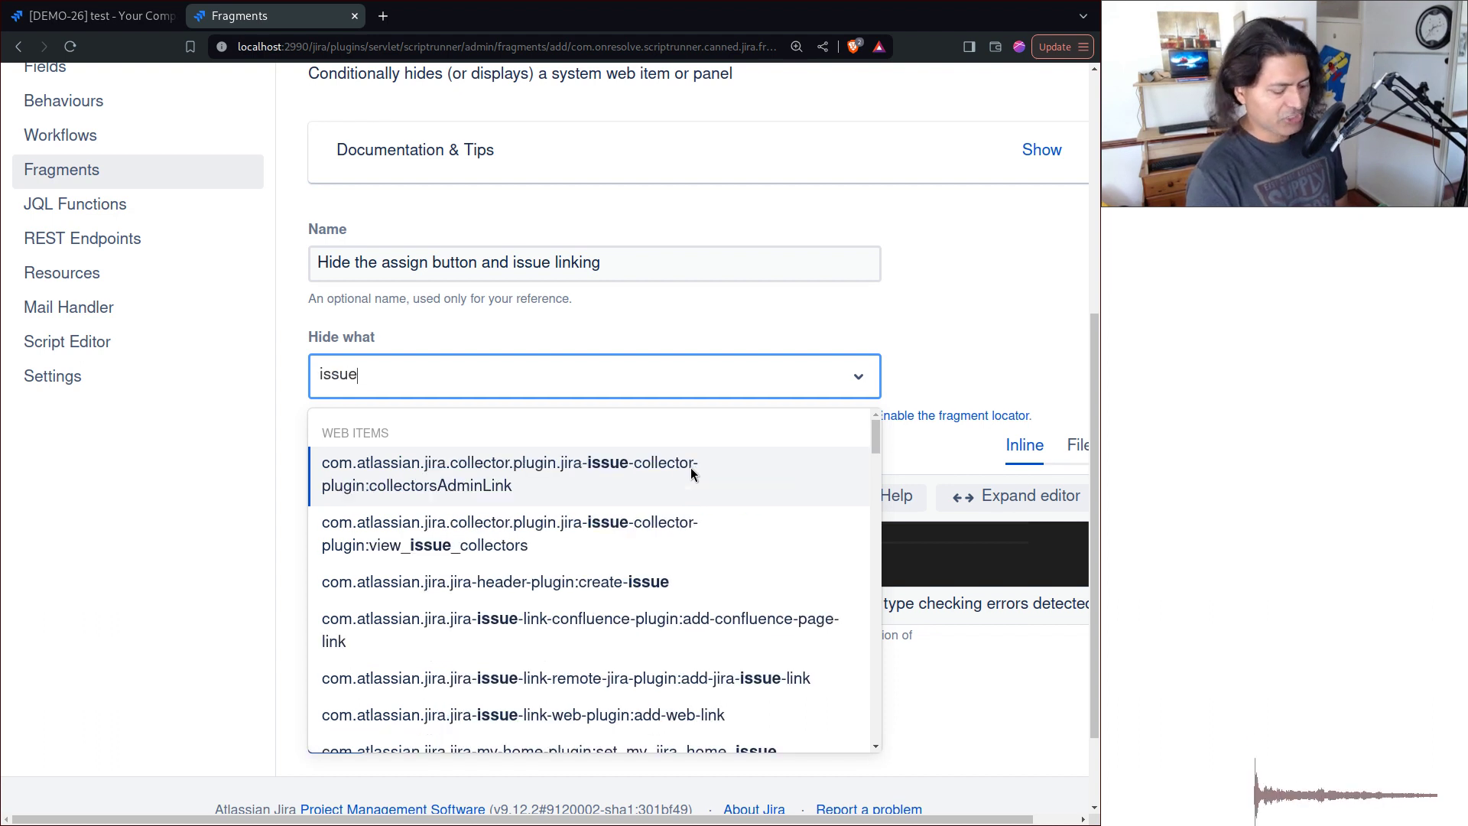
type("opera")
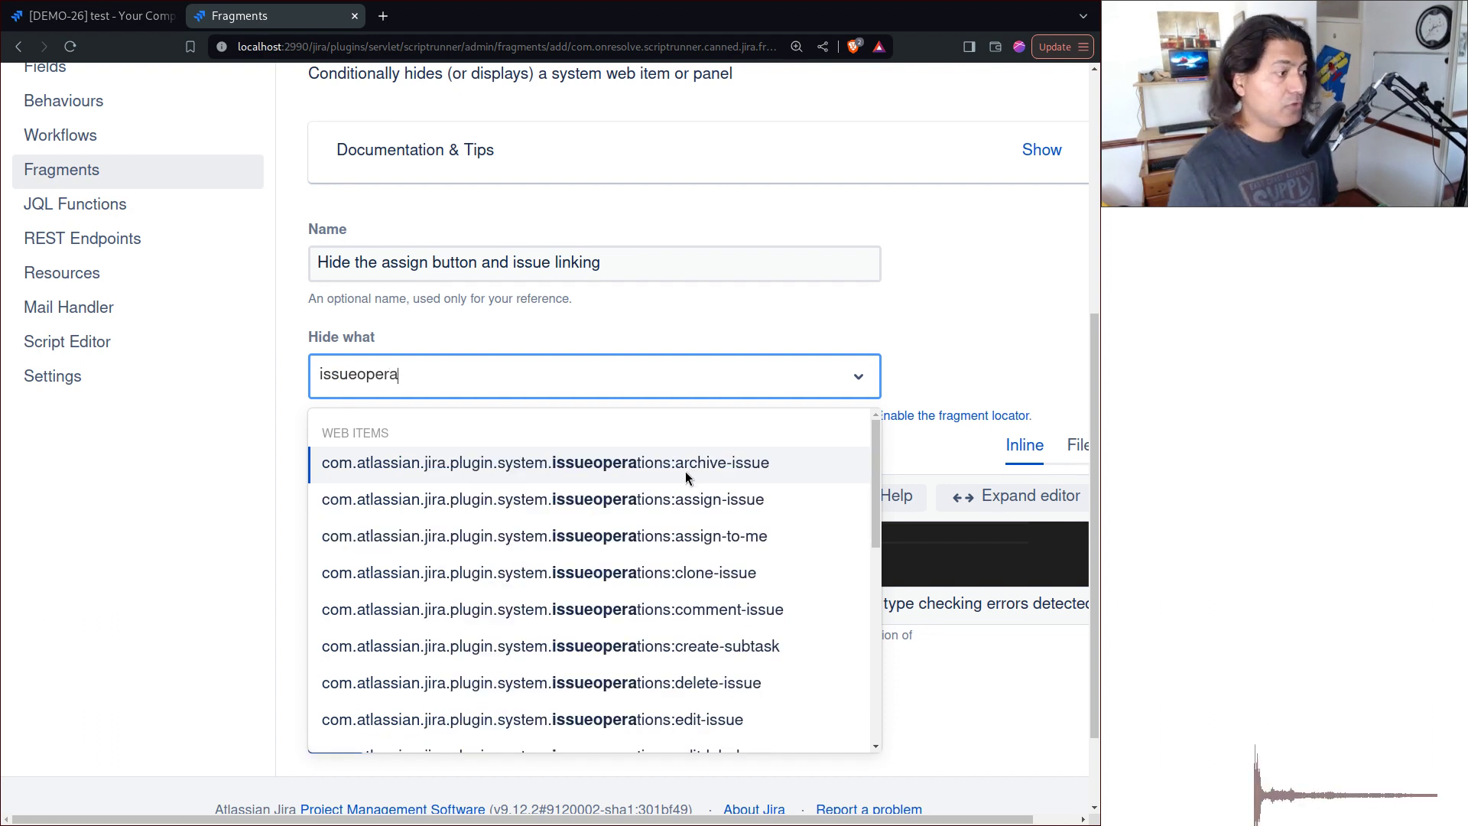
scroll(686, 471, "down", 2)
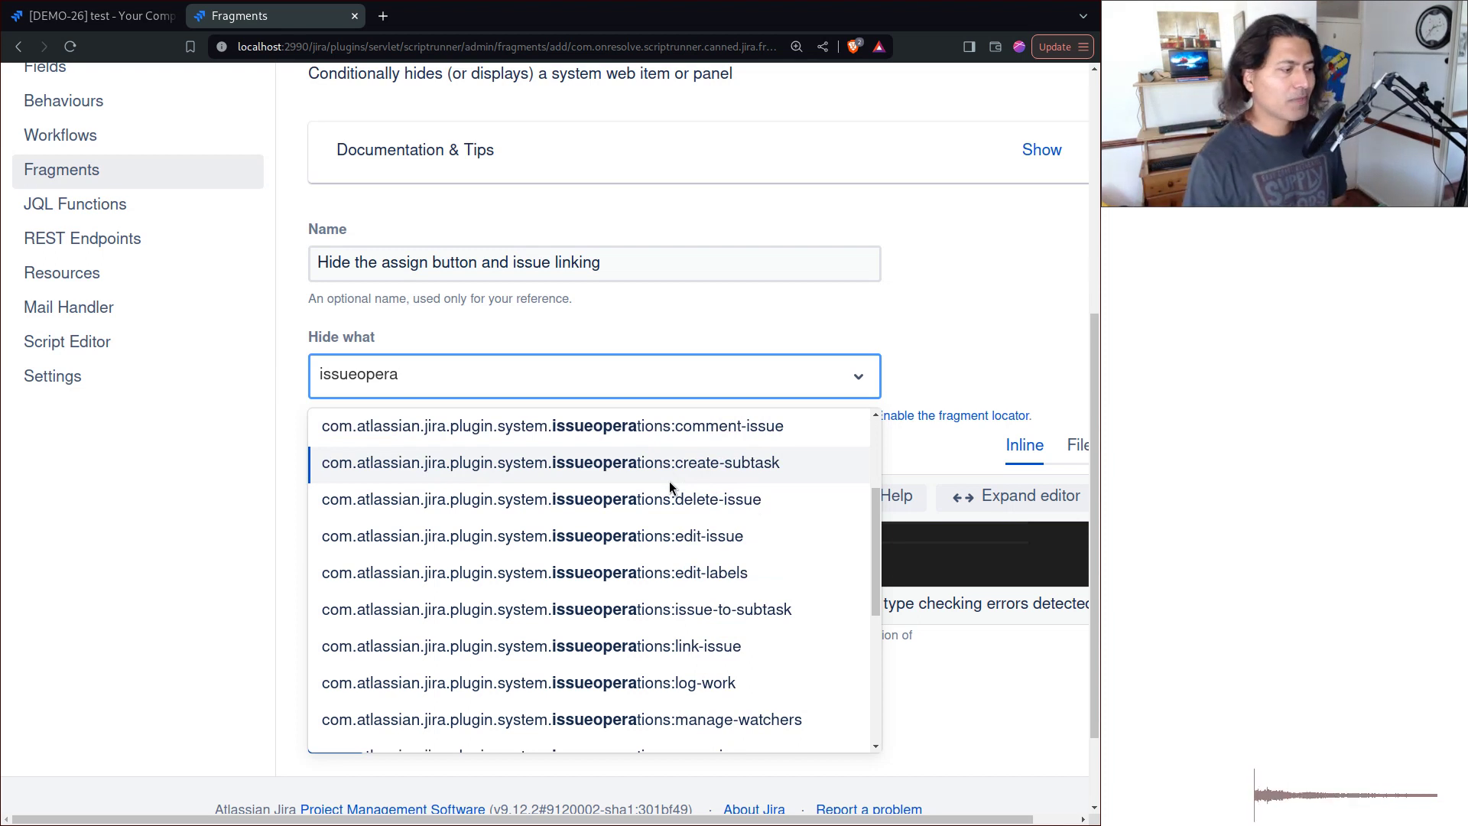
left_click(637, 648)
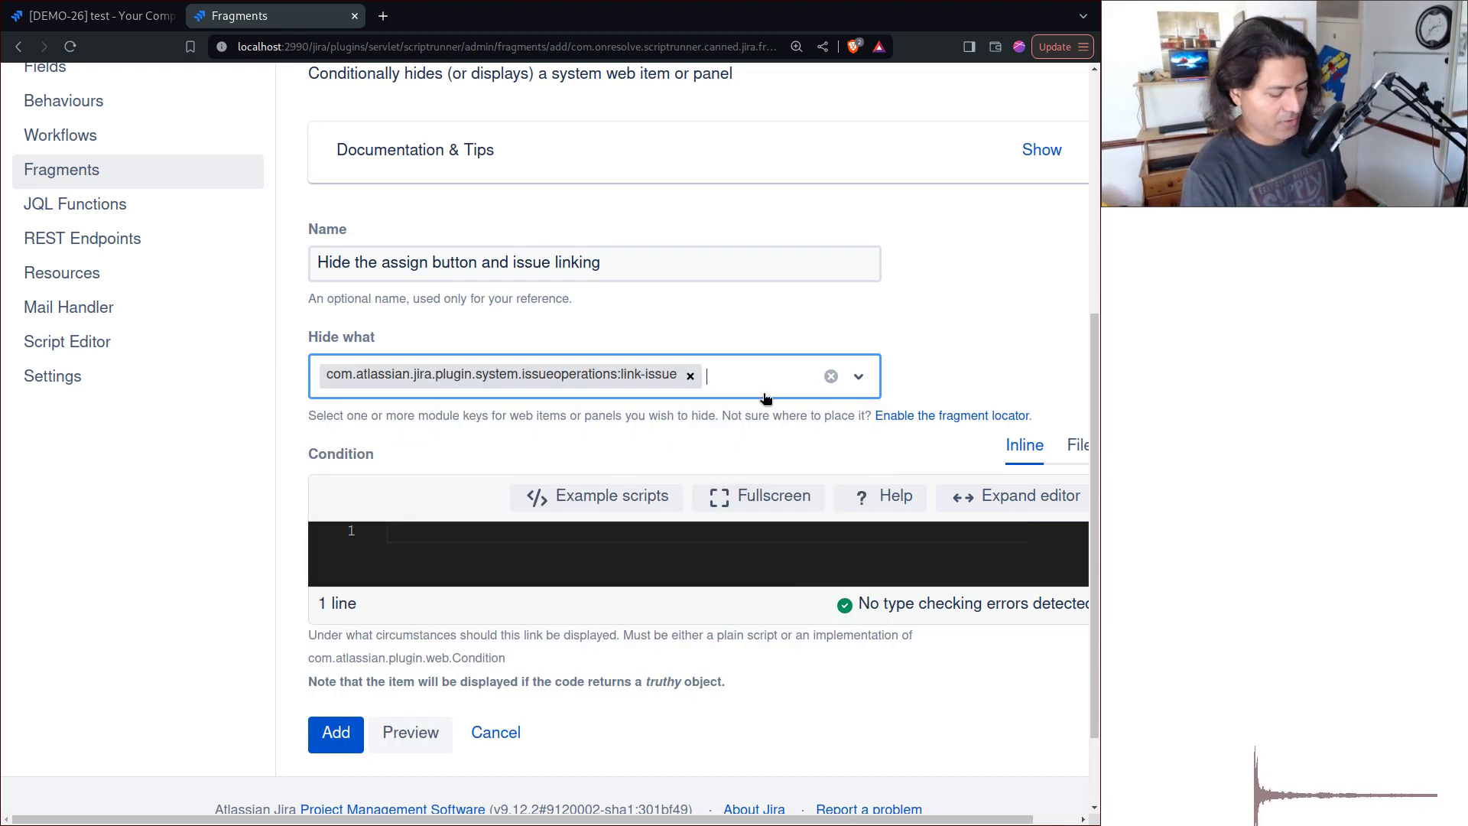
type("issue")
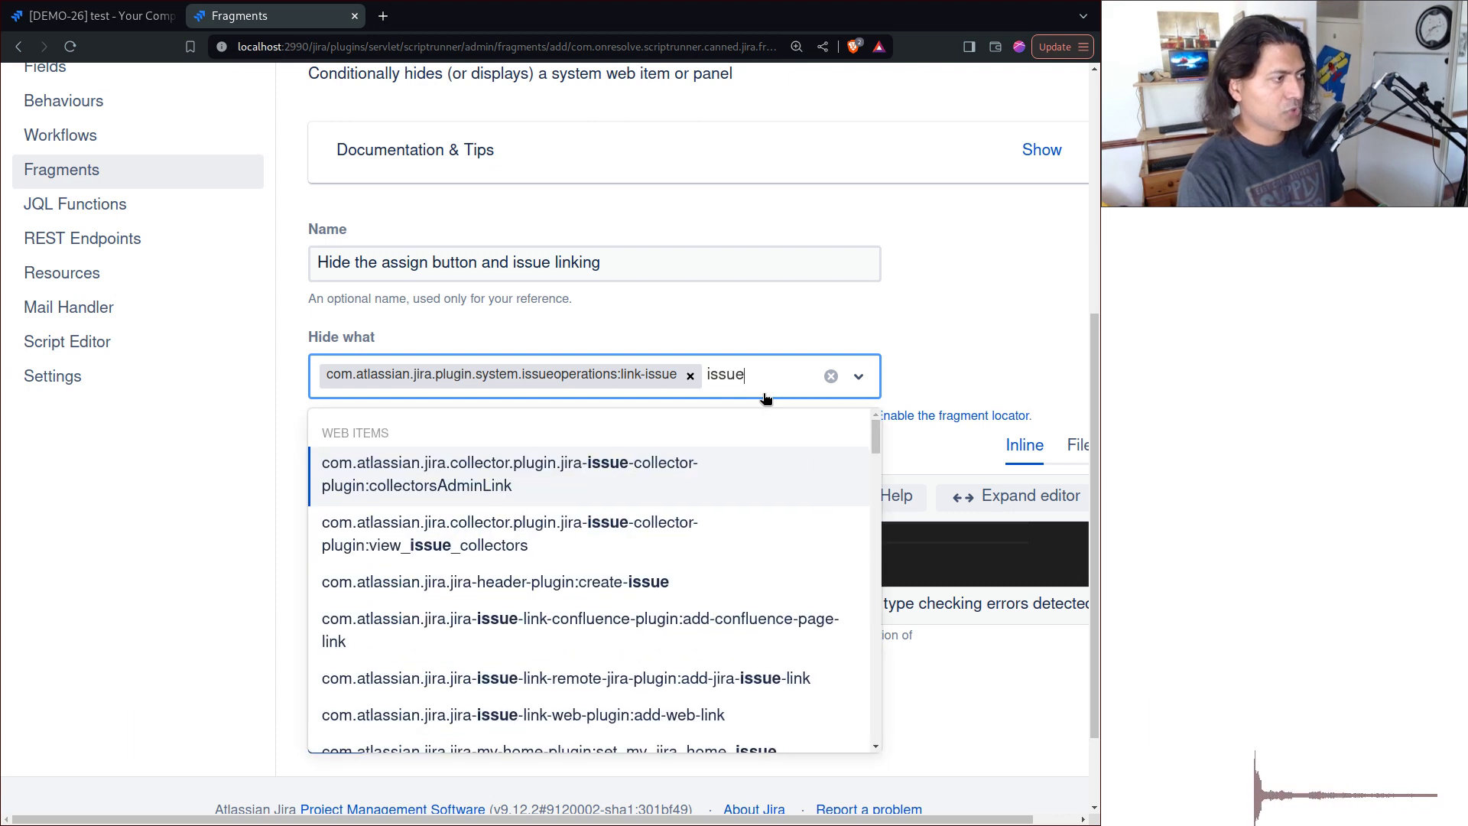
type("operations")
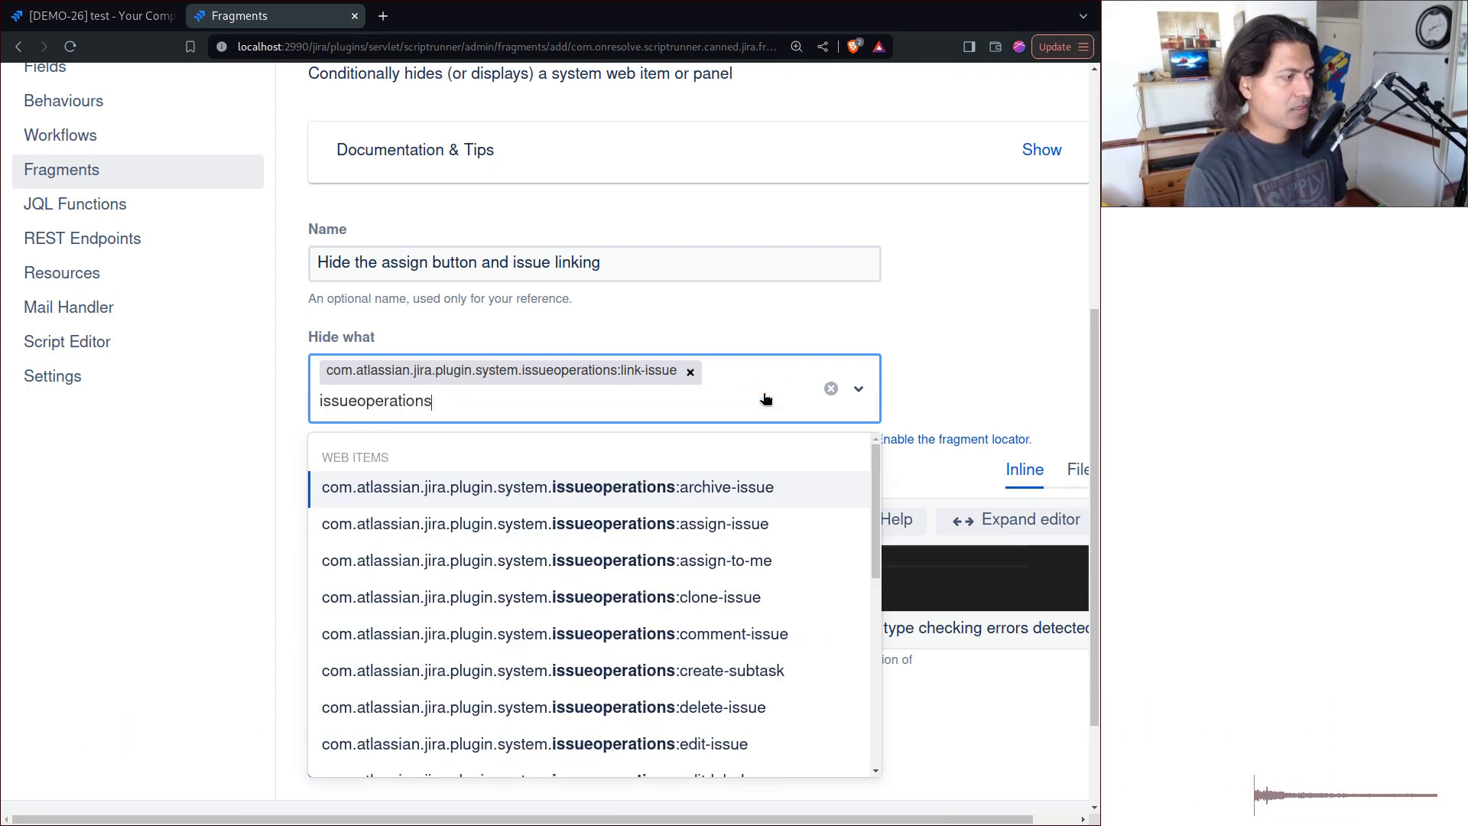
left_click(647, 525)
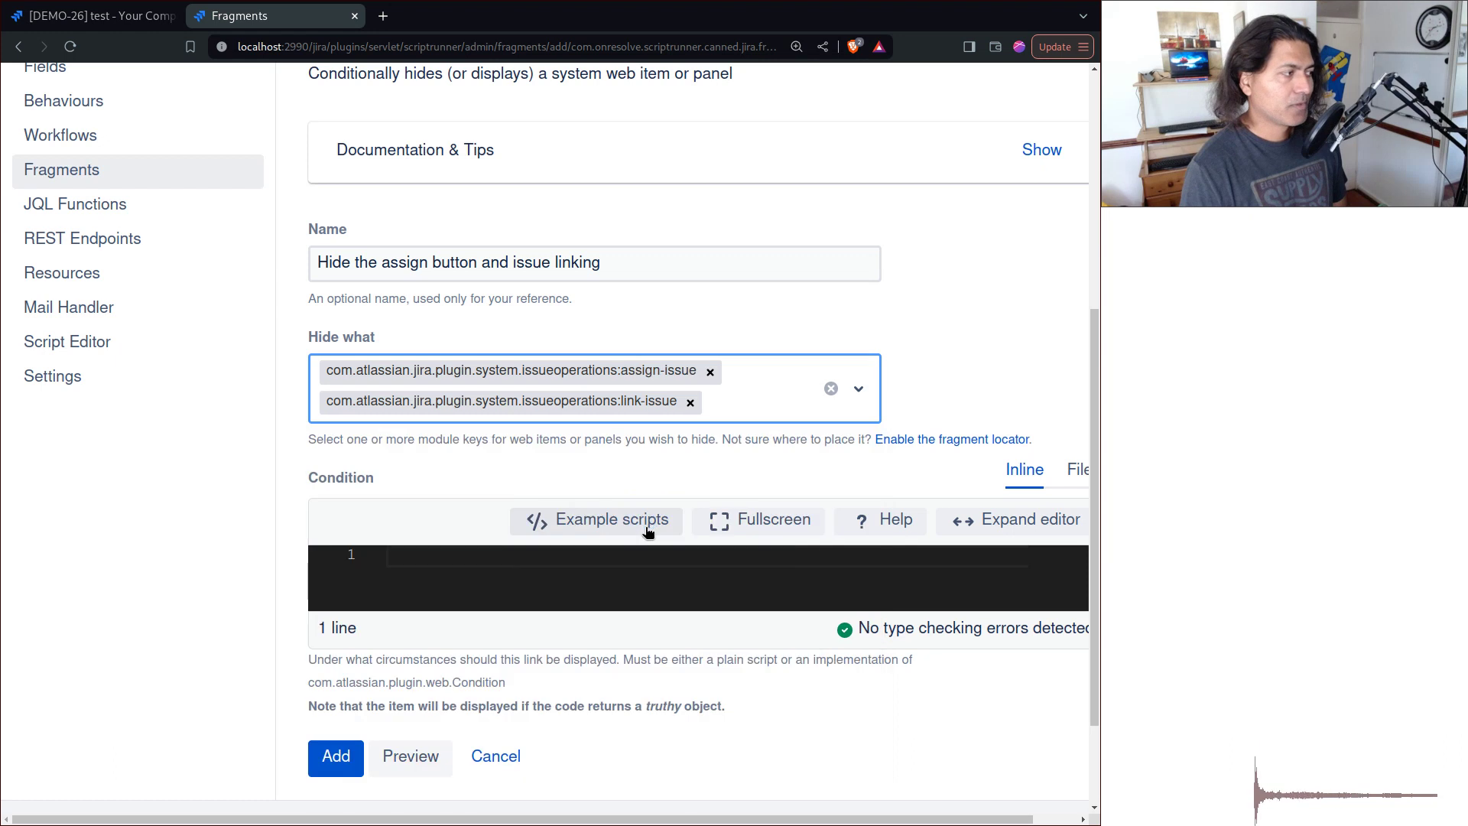
Write the condition jiraHelper.project.key == "DEMO" in the Condition editor using autocomplete.
left_click(602, 575)
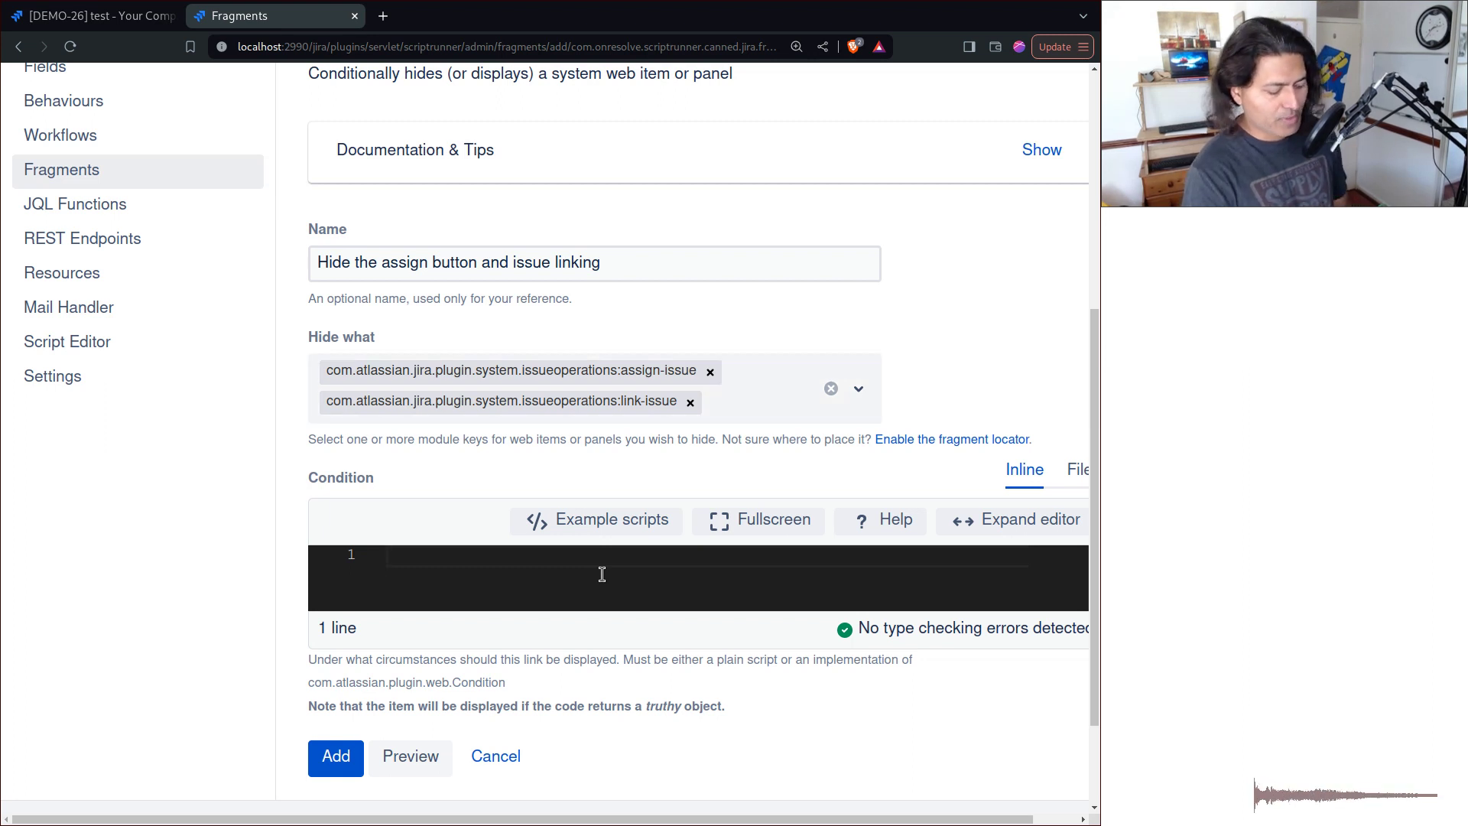
type("jiraHelper")
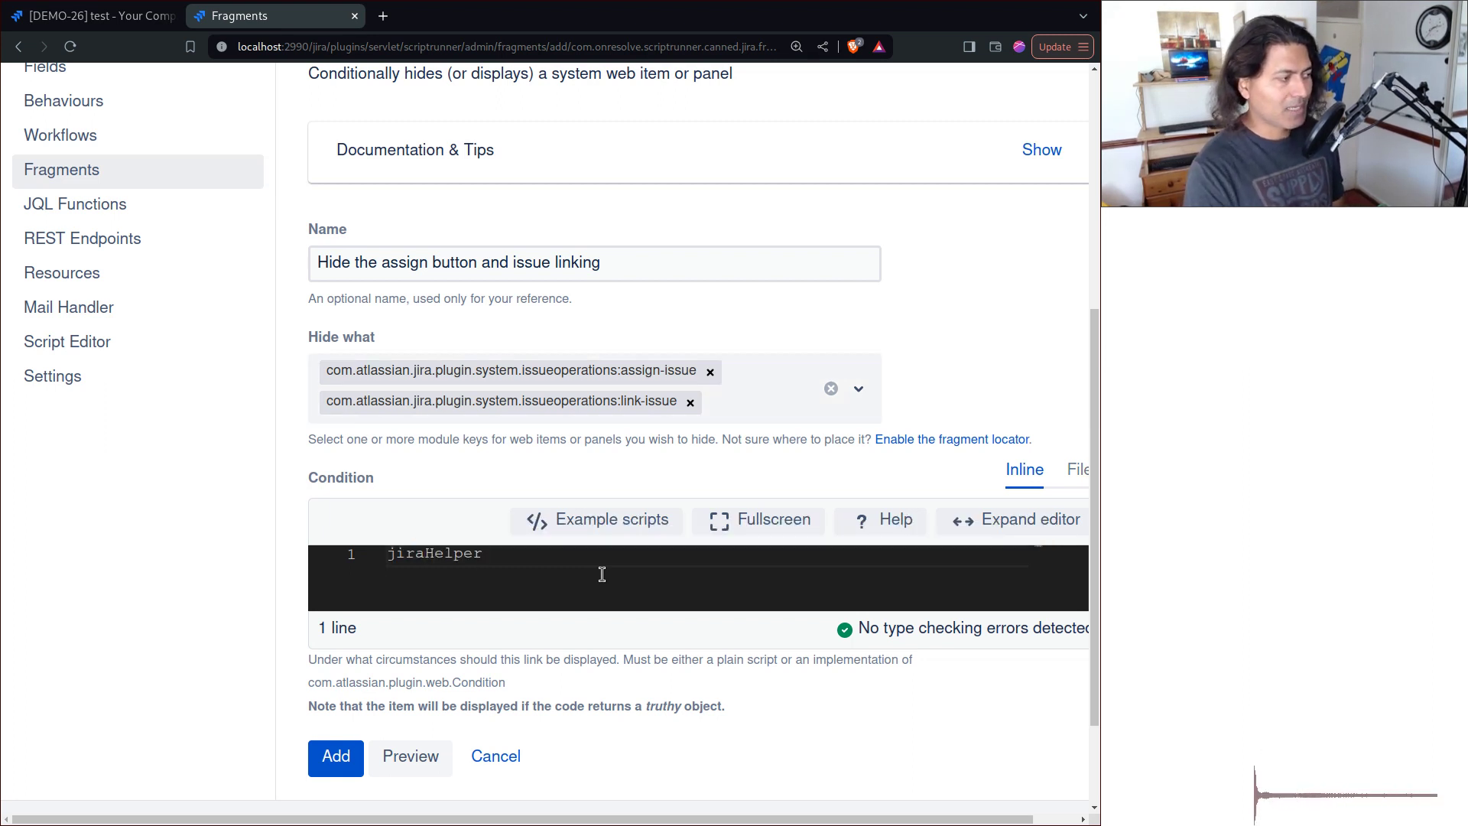
type(".proje")
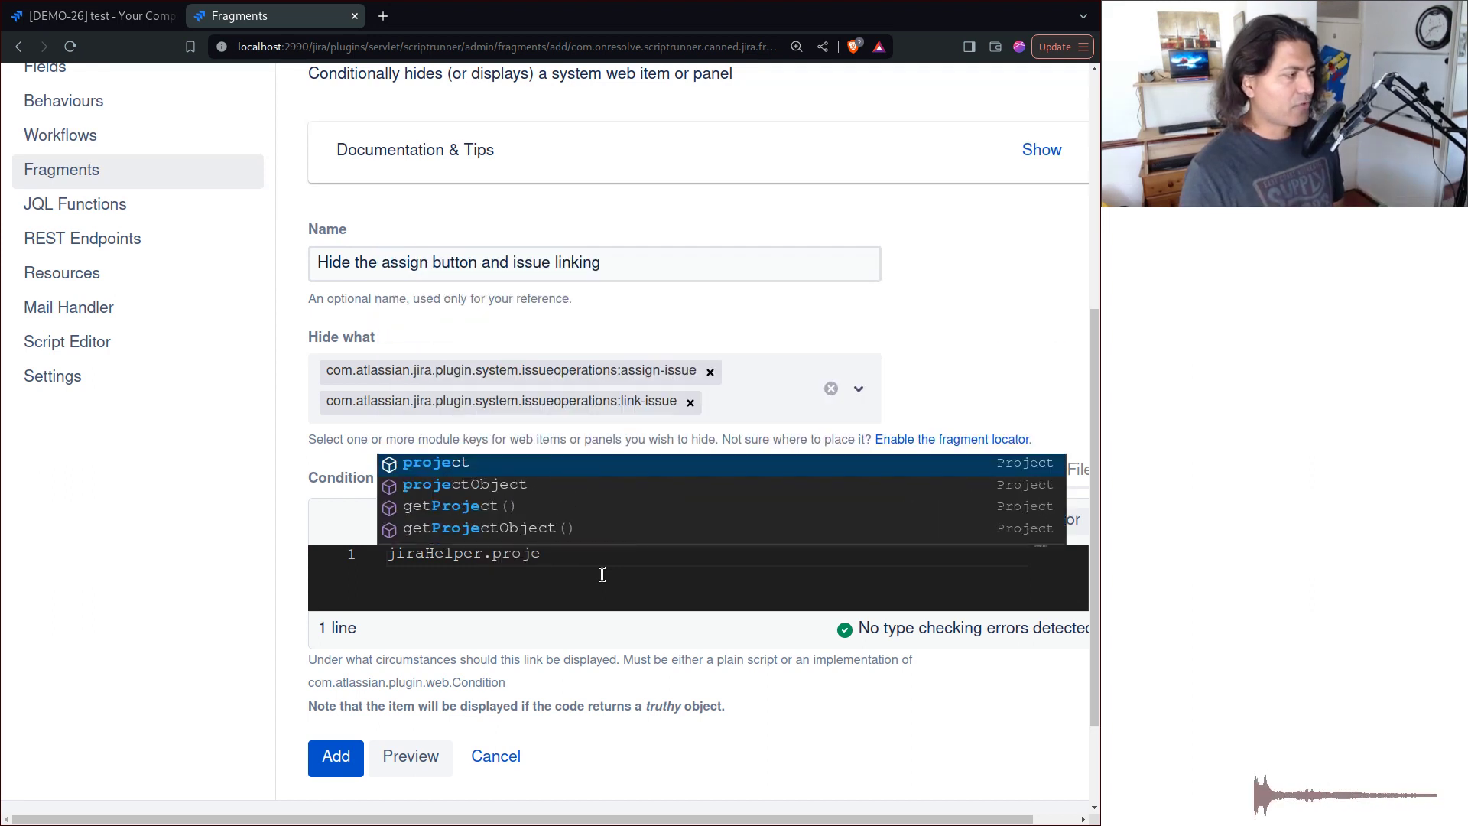
key("Return")
type(".k")
key("Return")
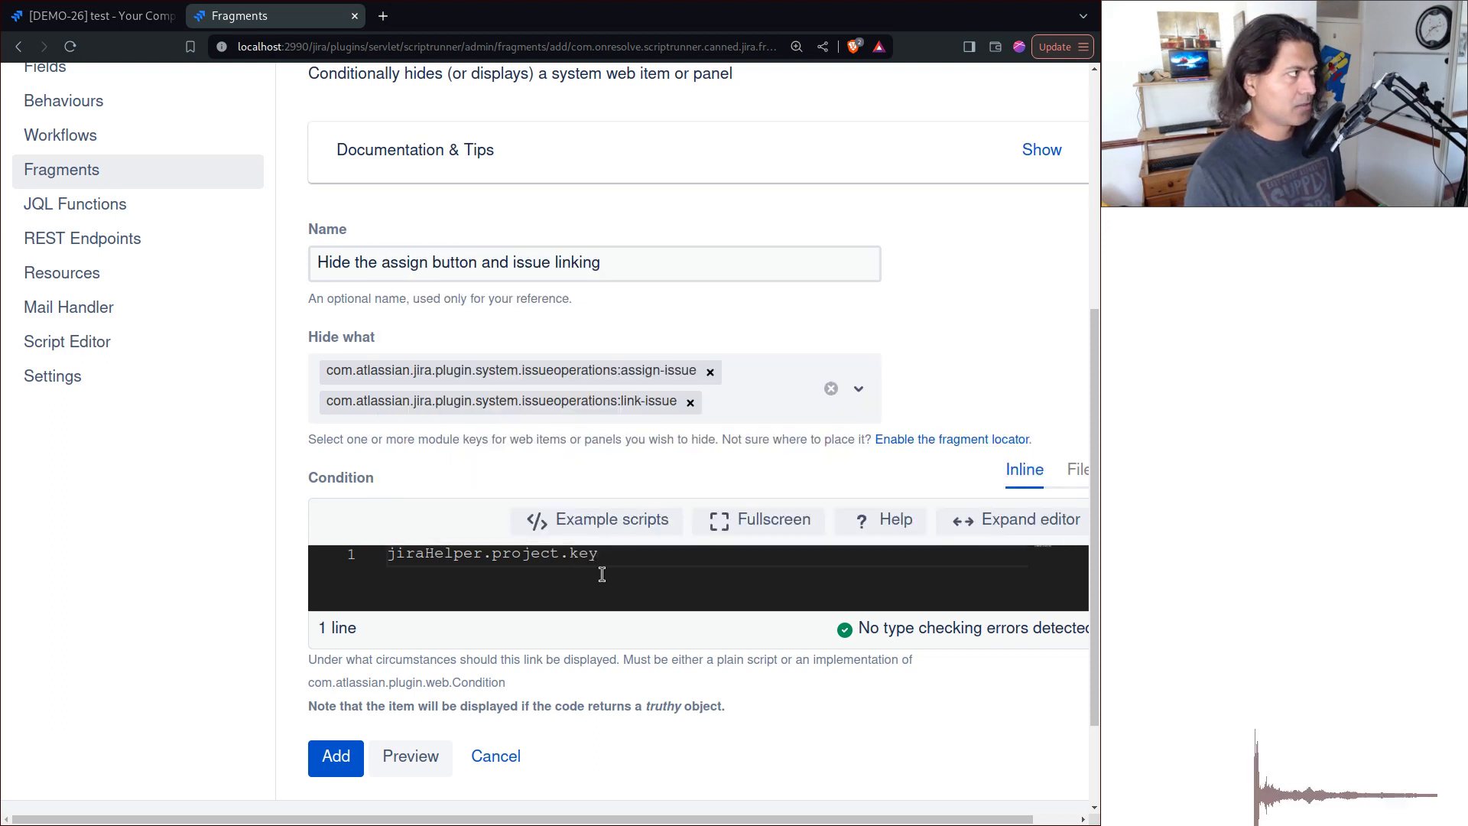
key("ctrl+shift+Tab")
key("ctrl+Tab")
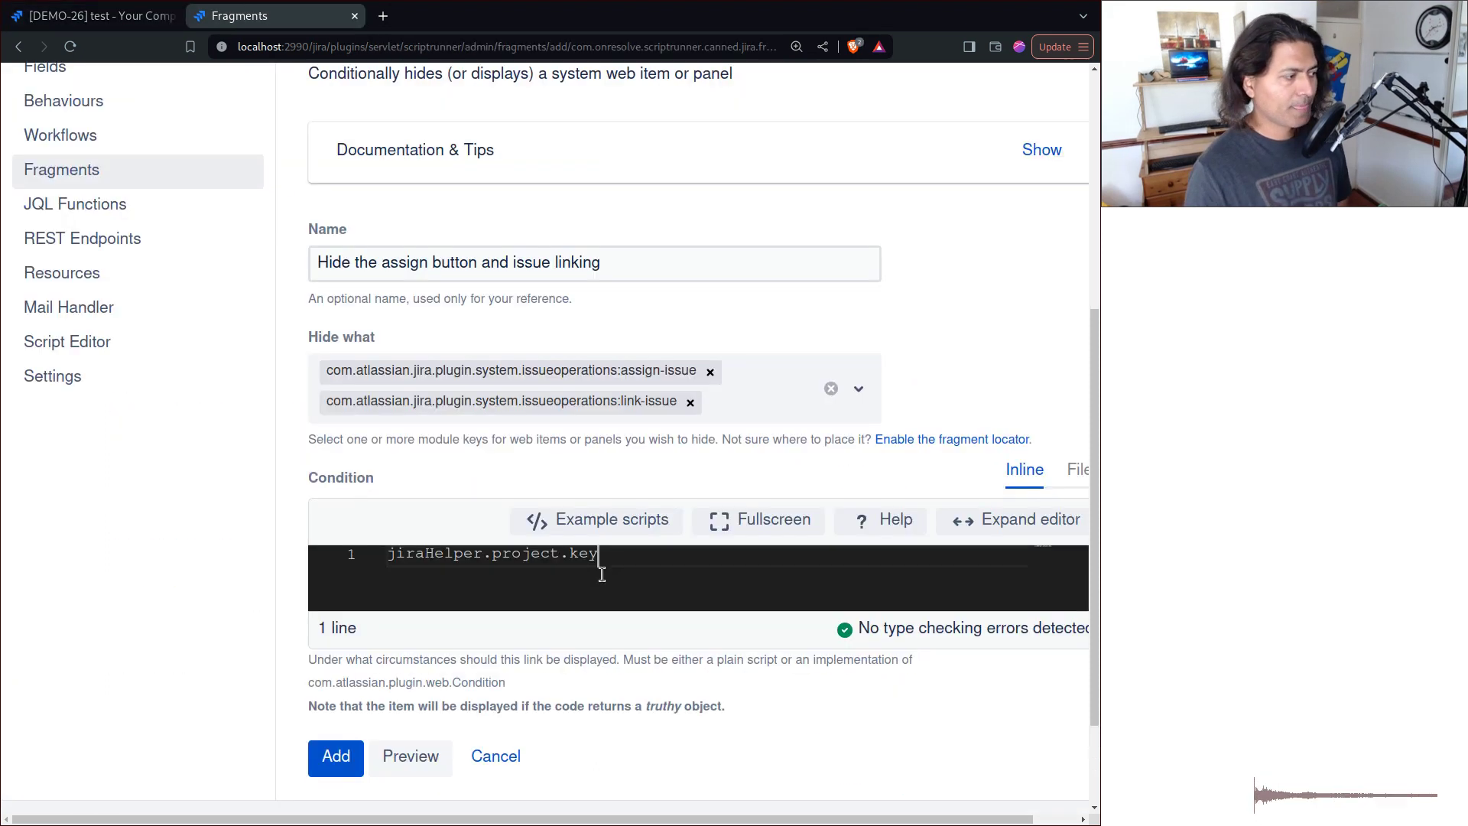
type("==")
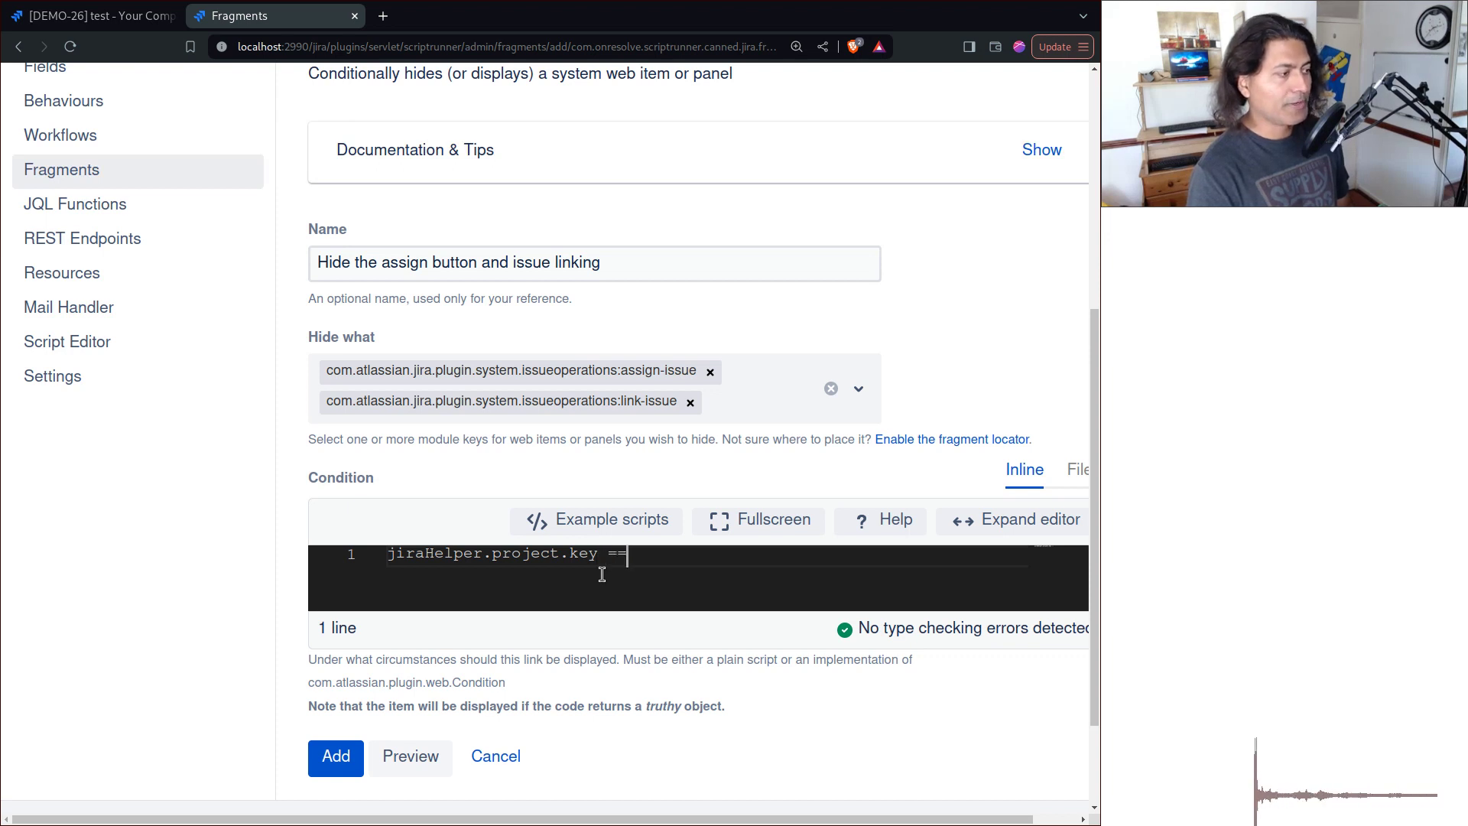
type(" \"")
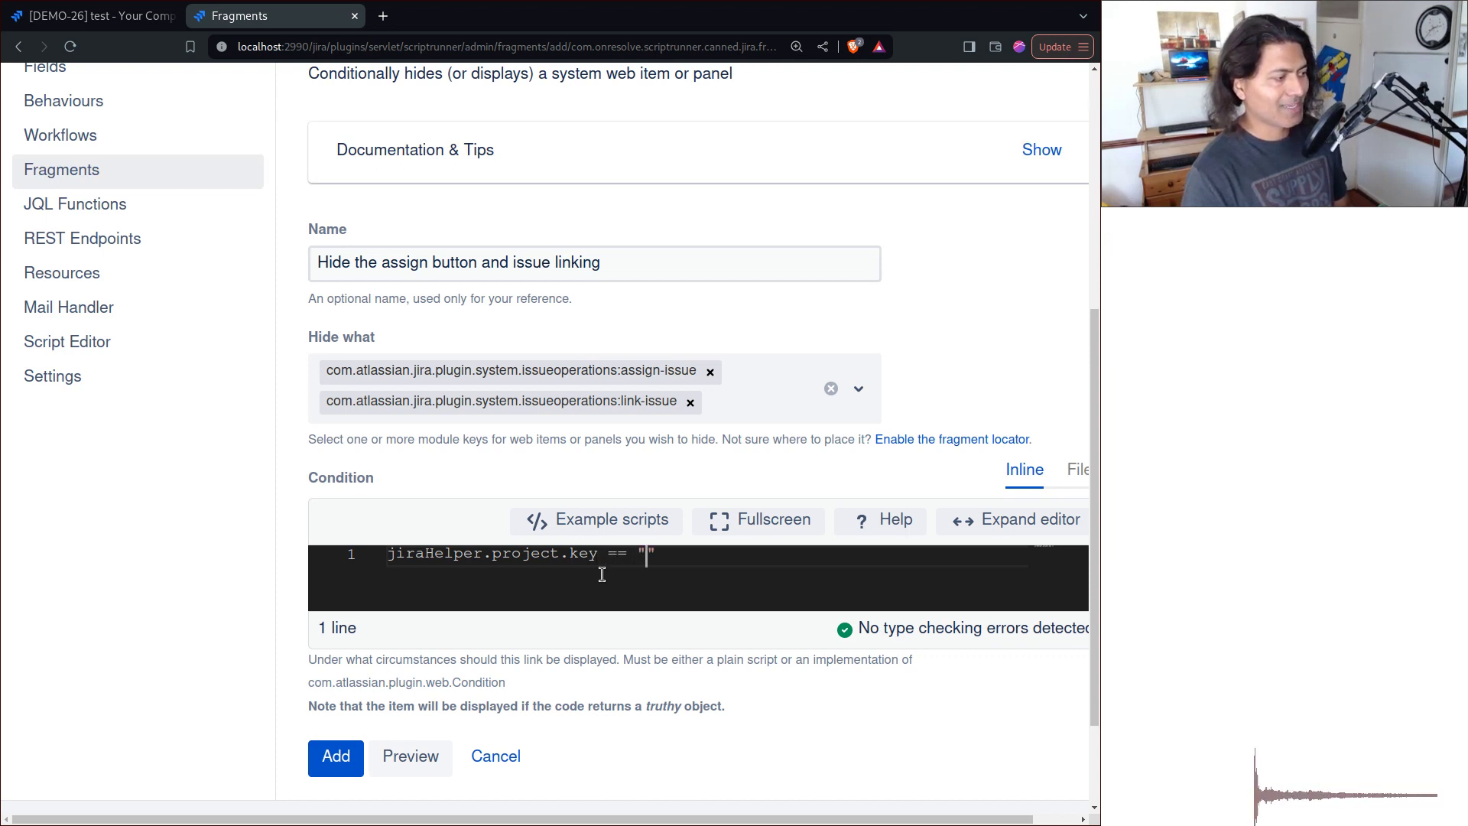
type("DEMO")
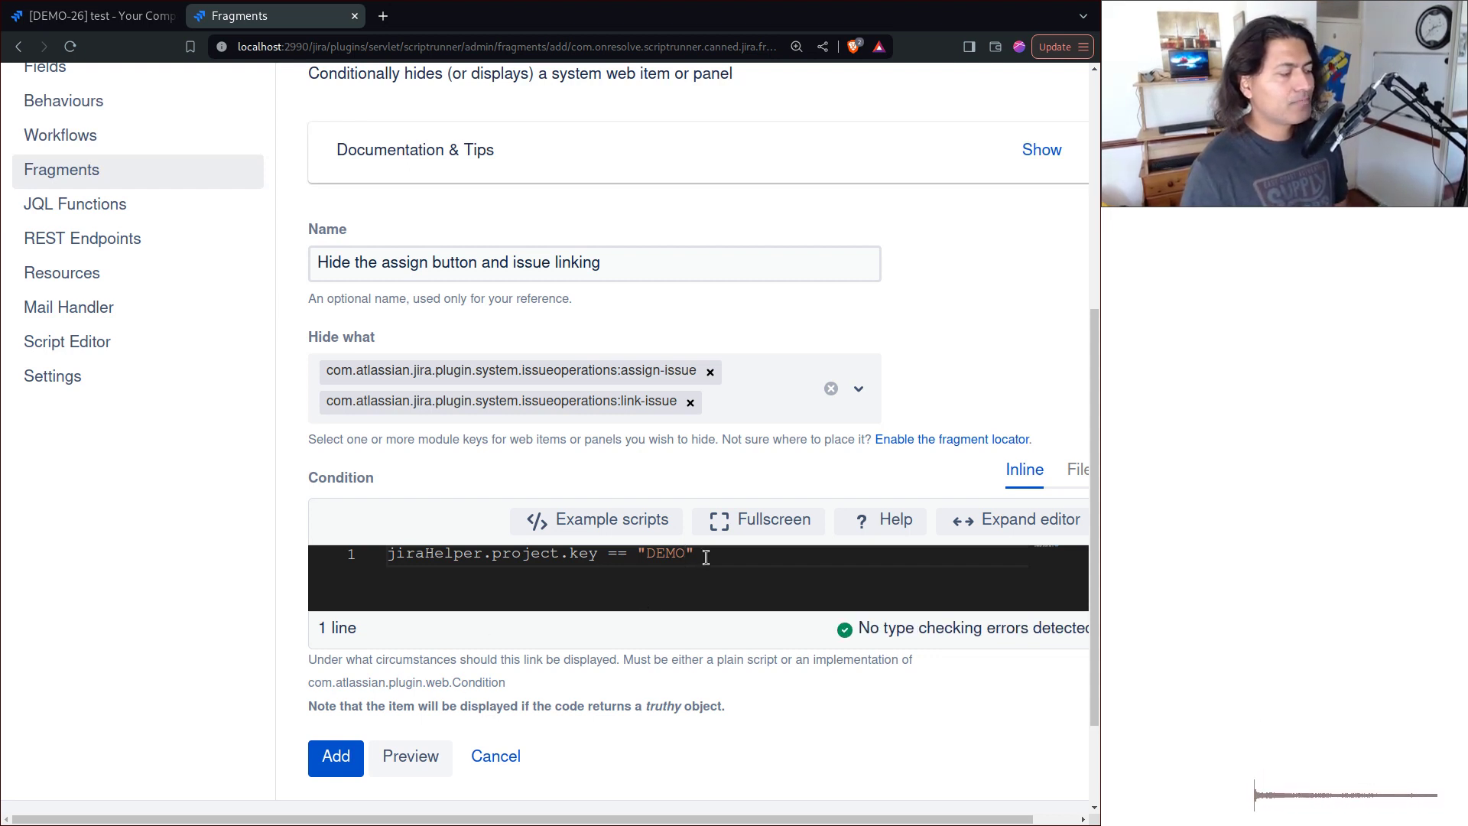
Change the comparison to != so it reads jiraHelper.project.key != "DEMO", and add the fragment.
left_click_drag(706, 556, 366, 556)
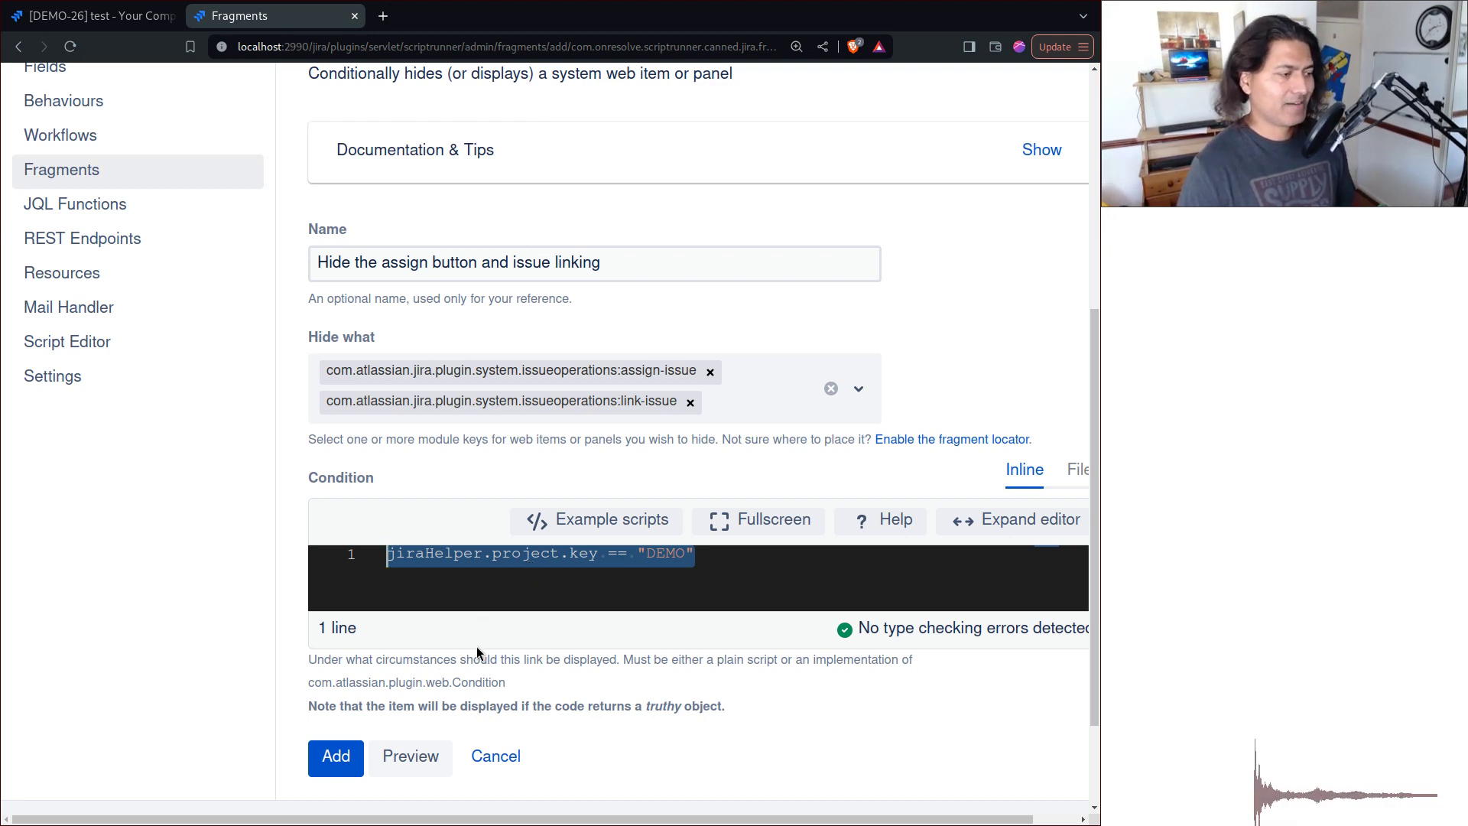
left_click(617, 554)
key("BackSpace")
type("!")
left_click(329, 756)
Reload DEMO-26, confirm More no longer lists Assign or Link, and scroll down to Issue Links.
key("ctrl+shift+Tab")
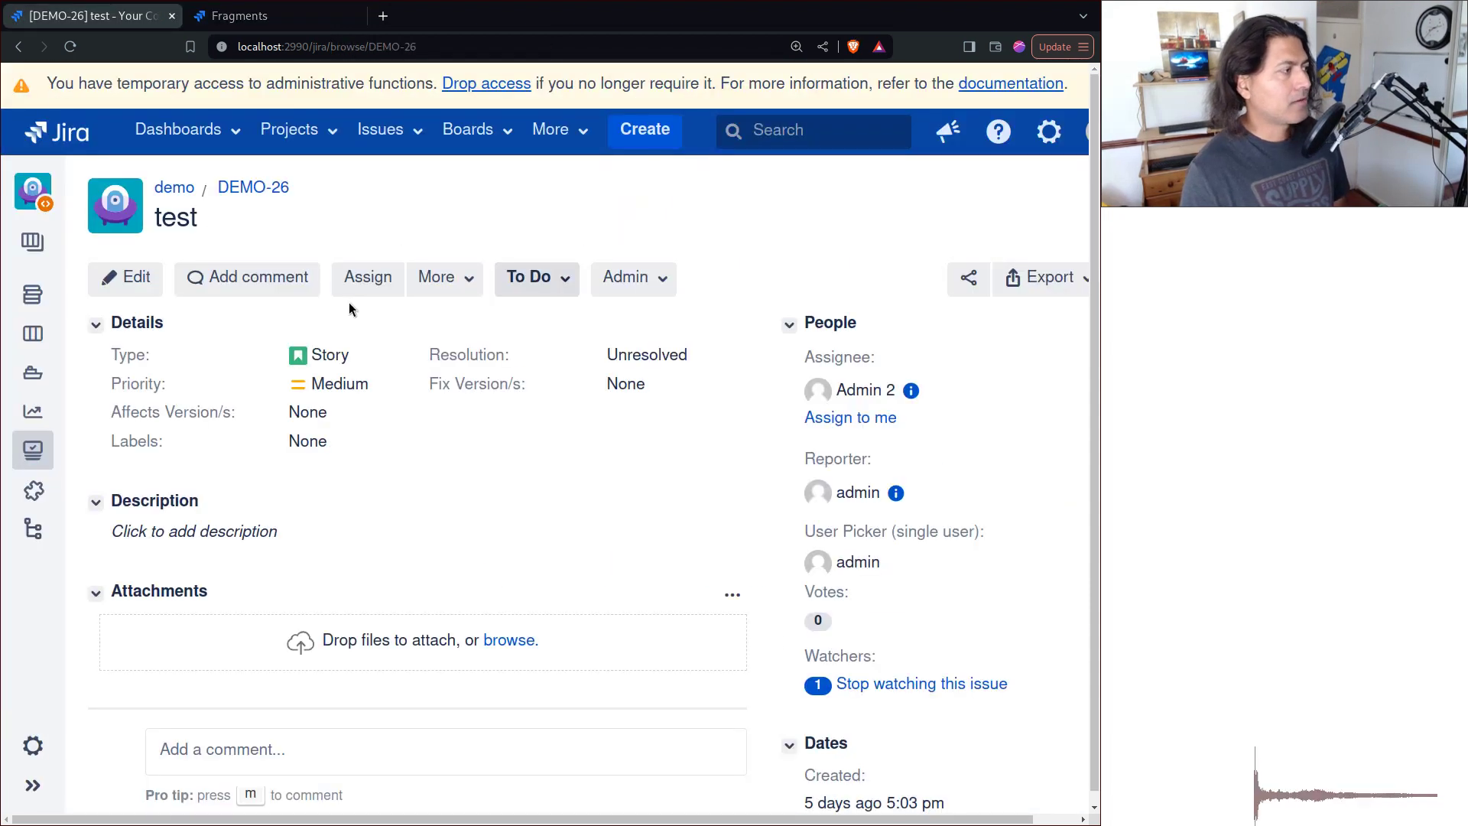
left_click(466, 280)
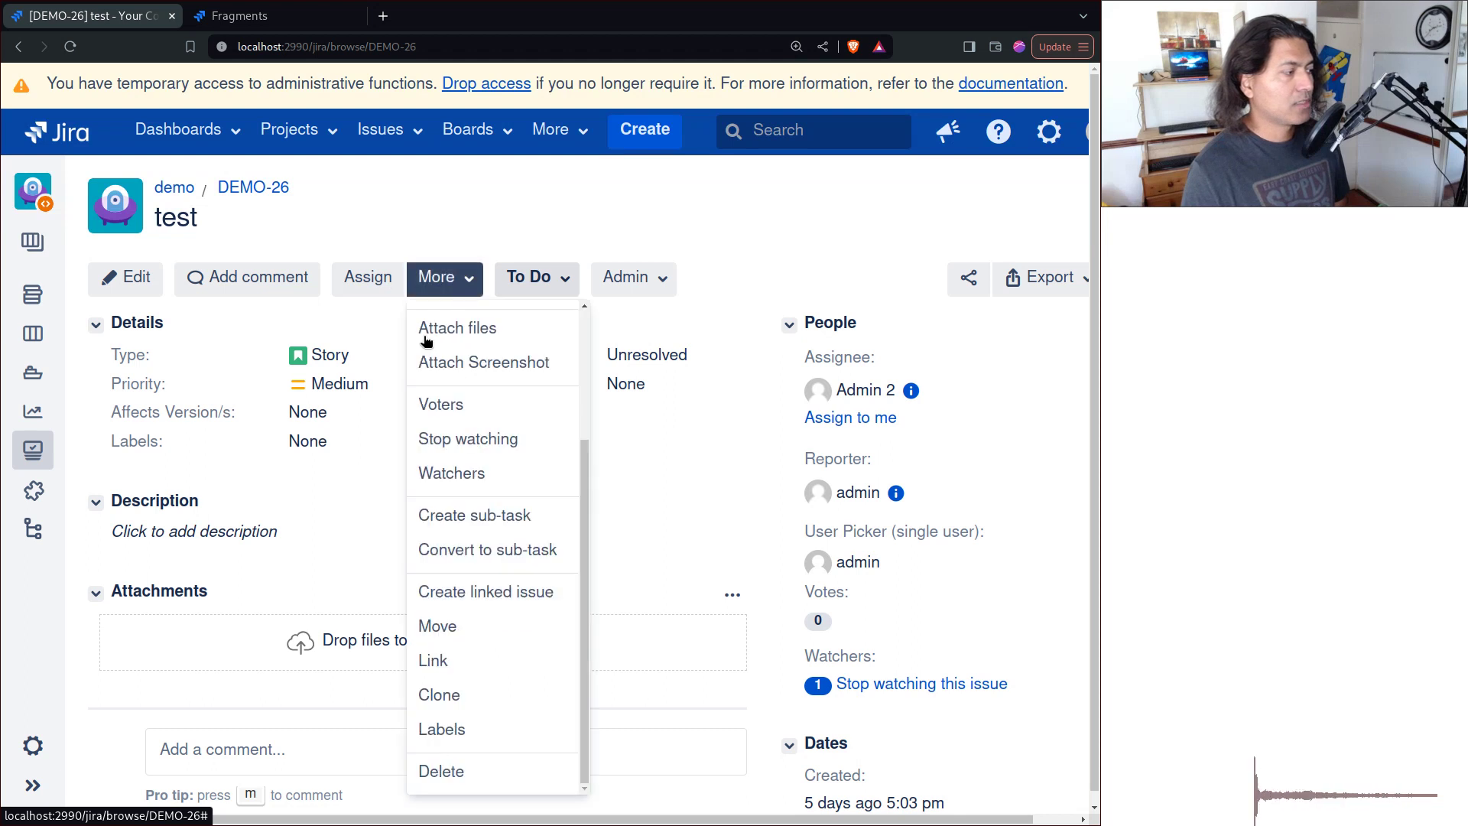
left_click(35, 115)
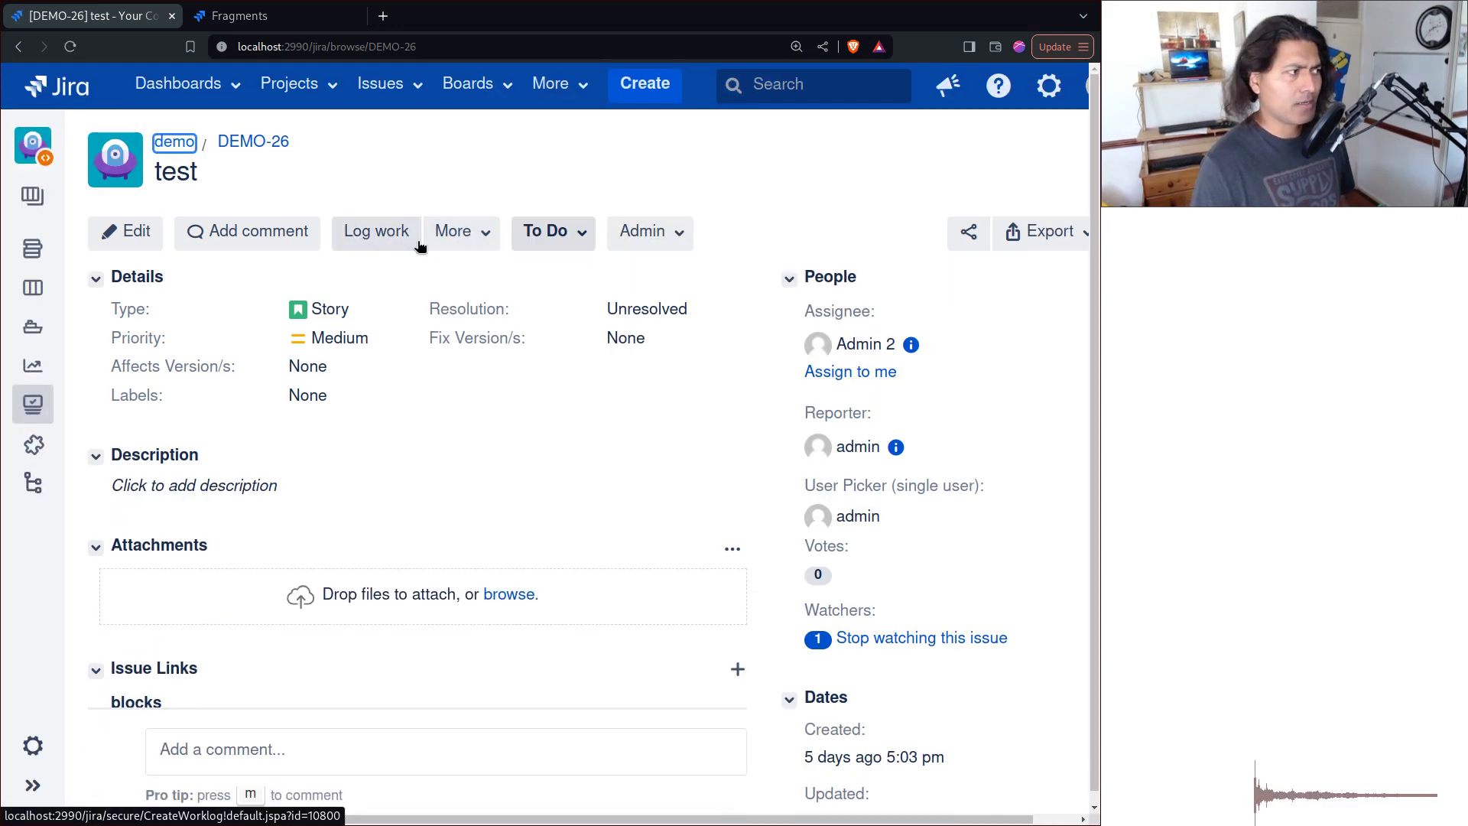
left_click(486, 245)
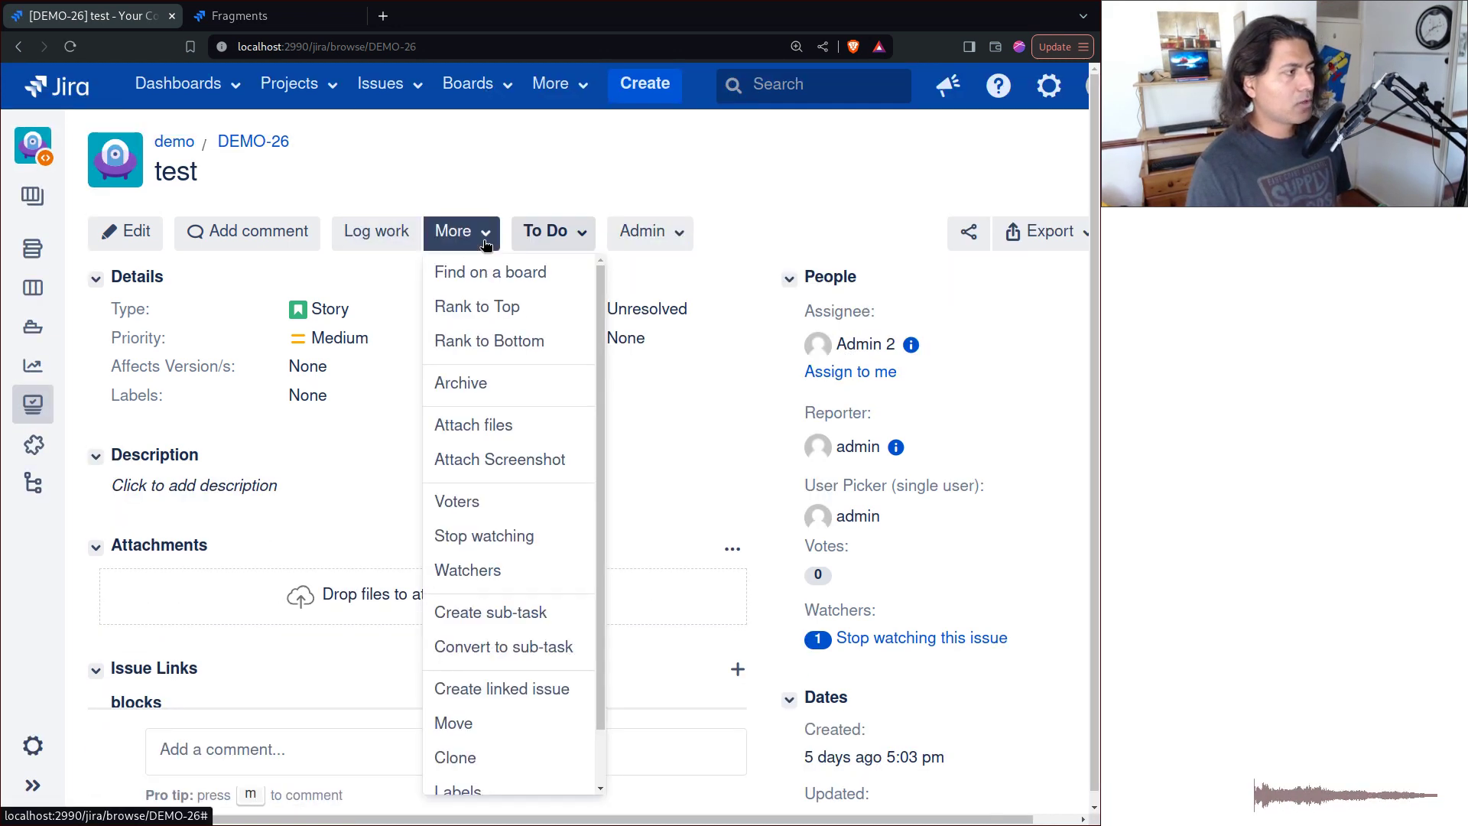
scroll(489, 593, "down", 2)
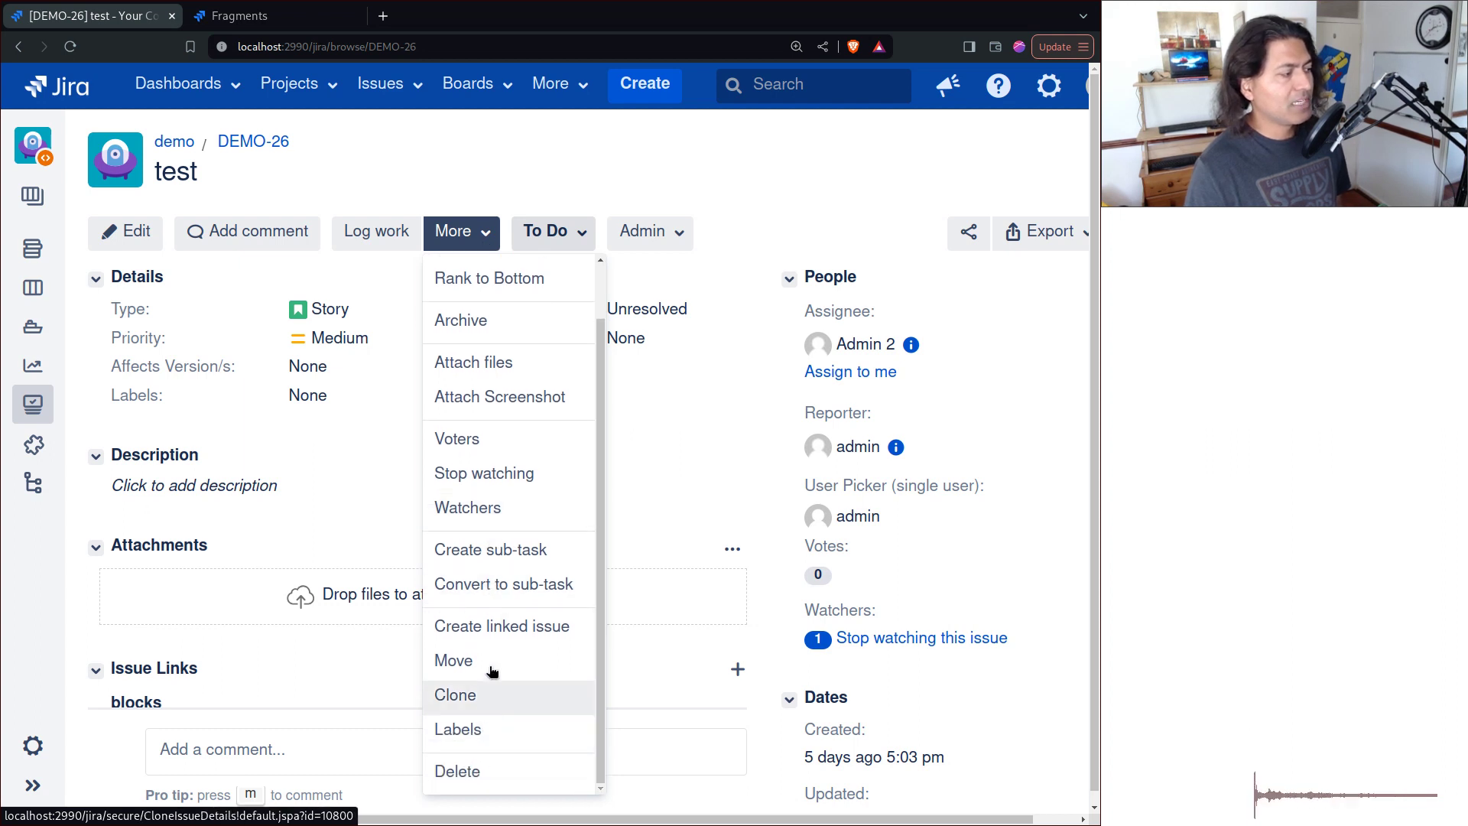
left_click(590, 178)
scroll(589, 174, "down", 3)
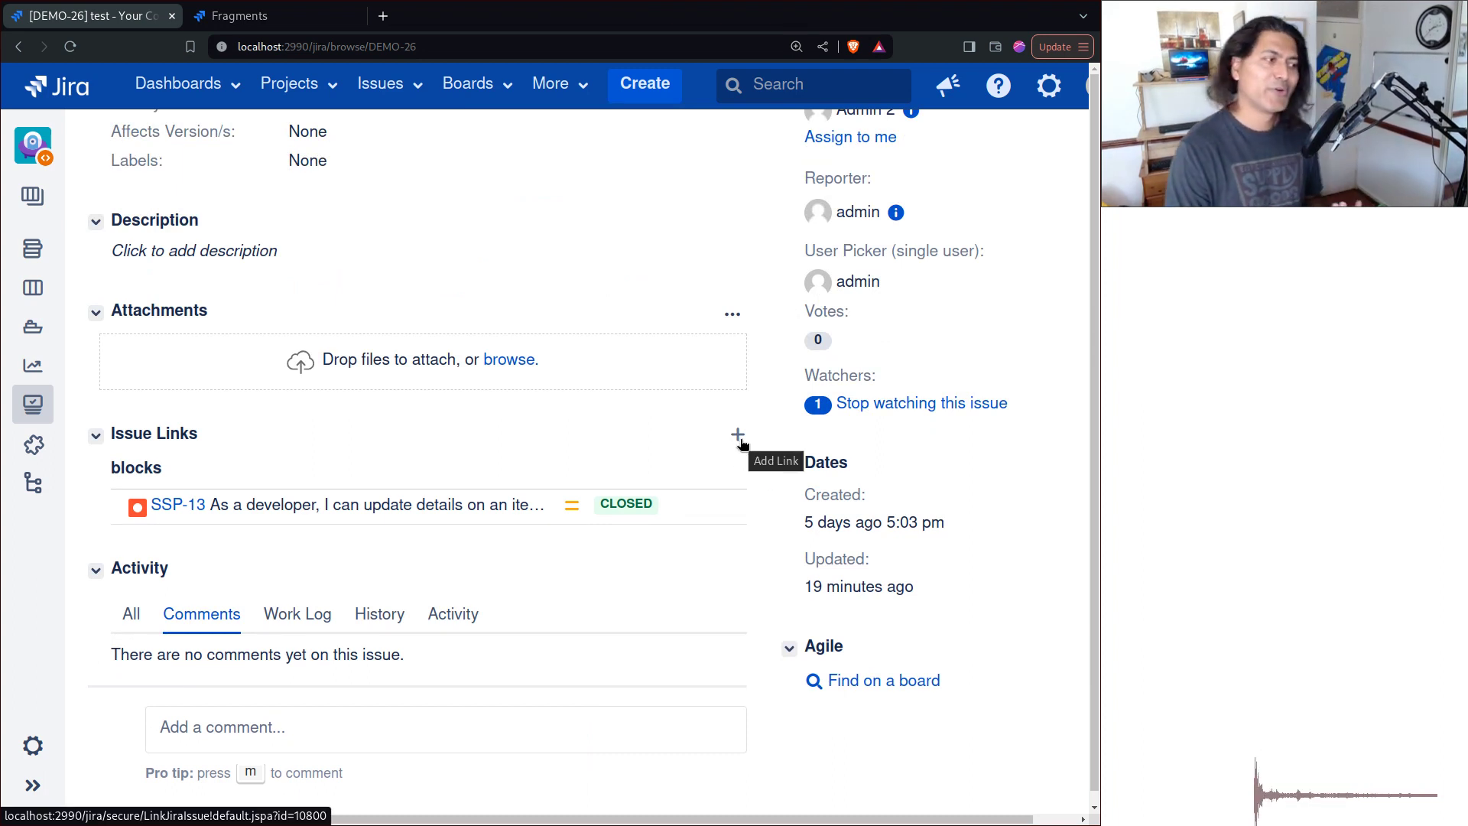
Edit the fragment to also hide create-issue-link in Hide what, and update it.
key("ctrl+Tab")
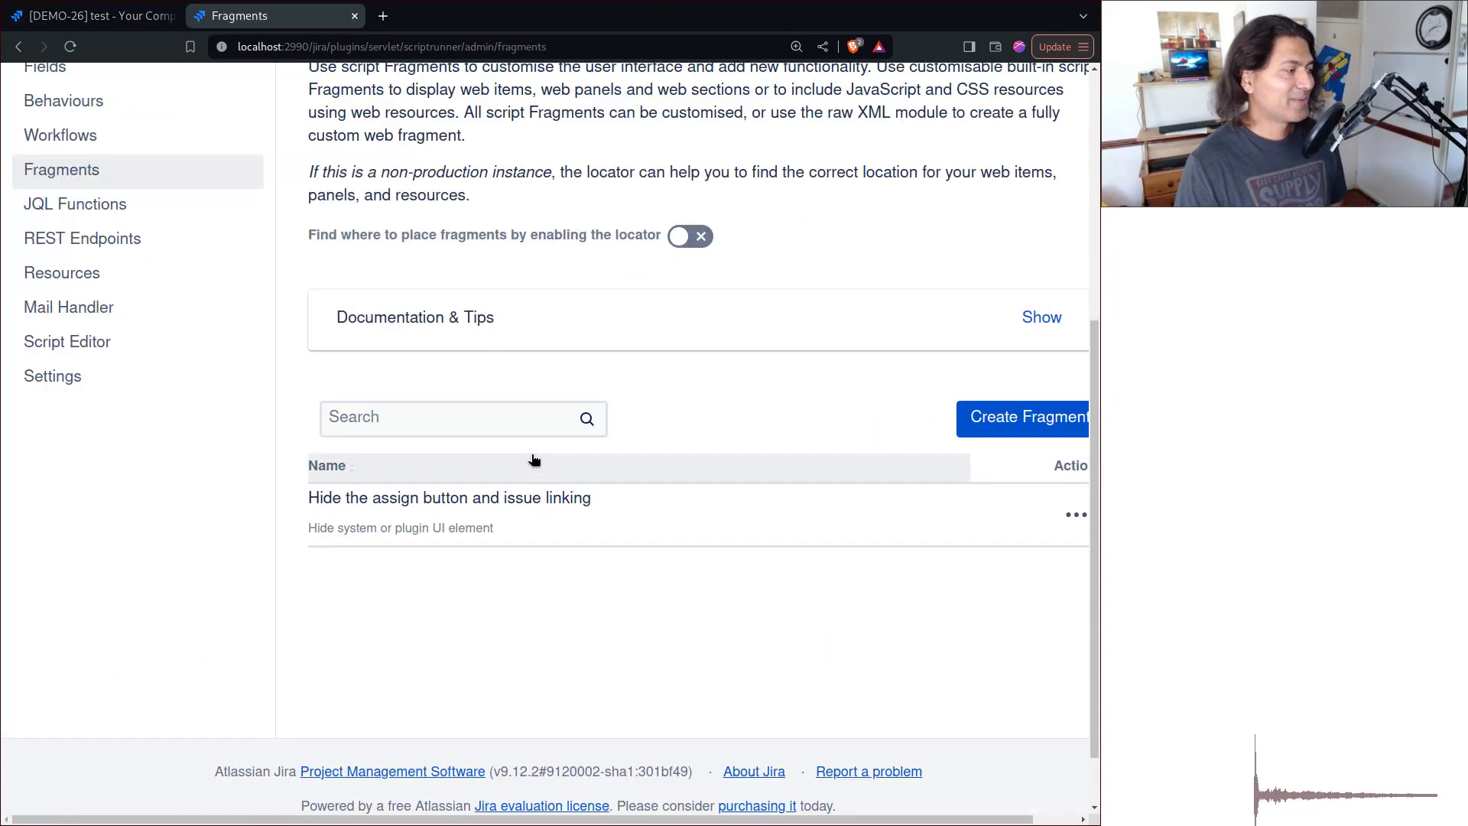
left_click(1072, 522)
left_click(998, 562)
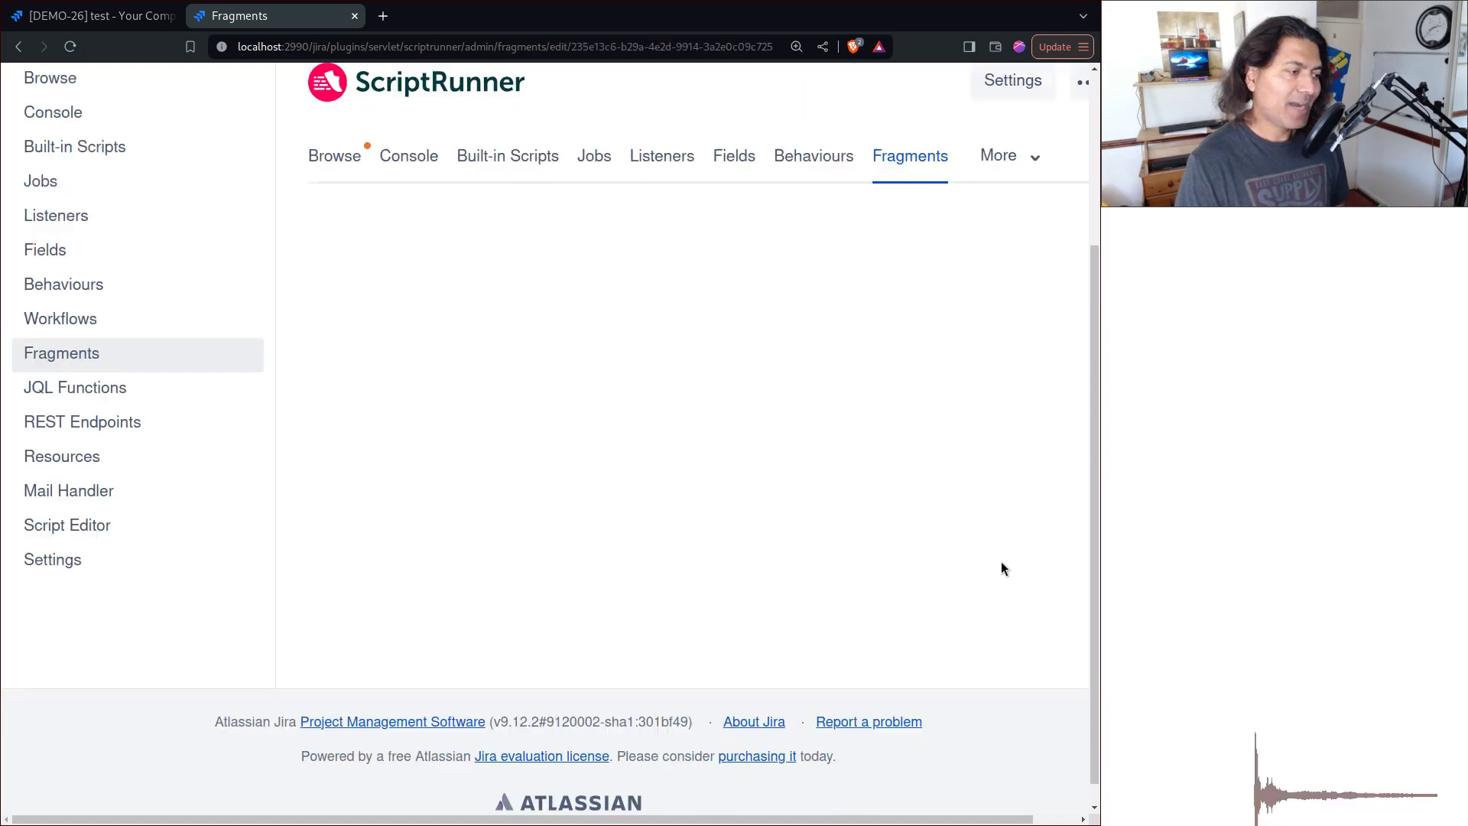
scroll(738, 373, "down", 4)
left_click(747, 279)
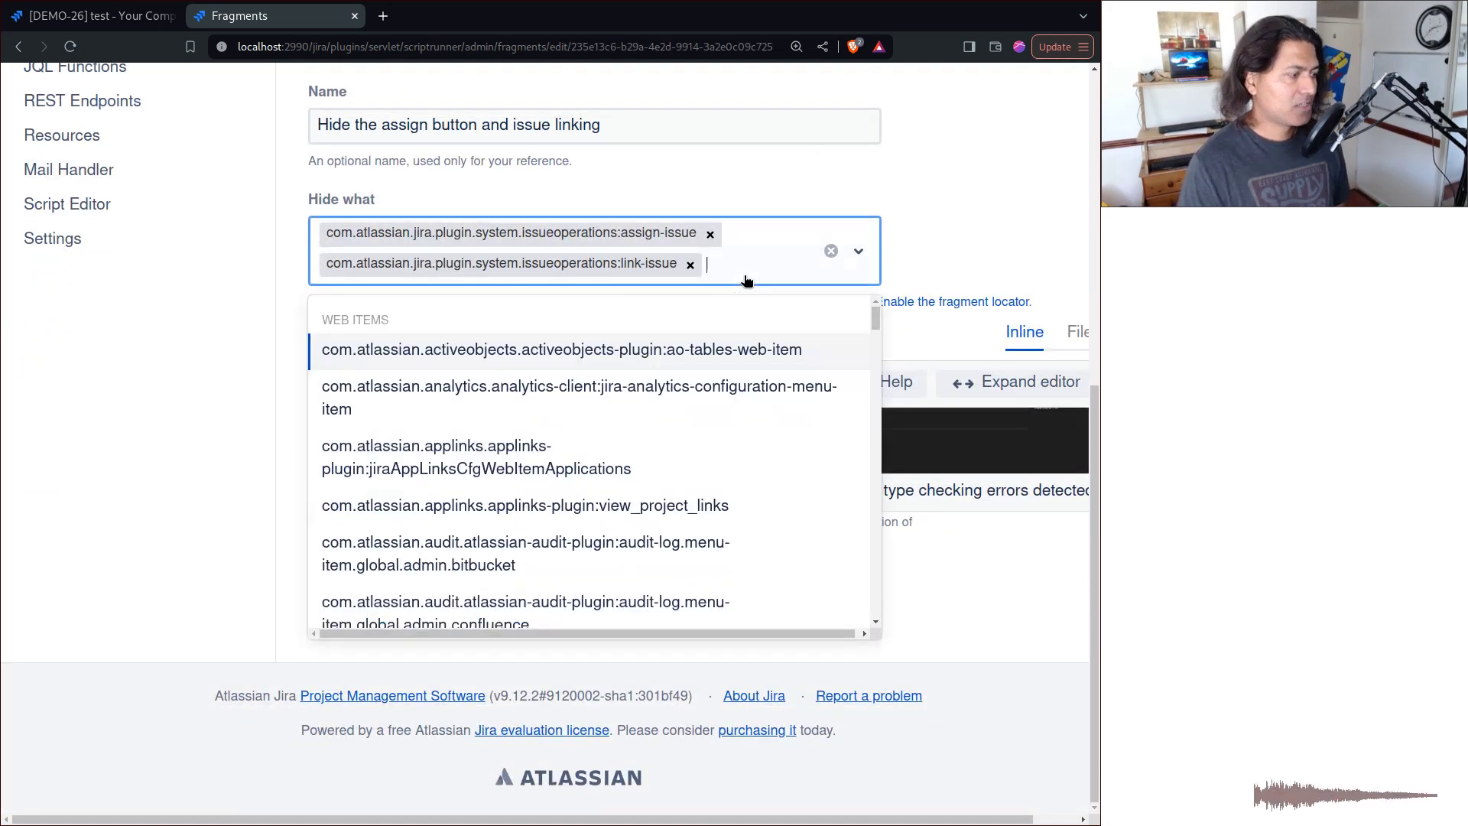
type("issue-")
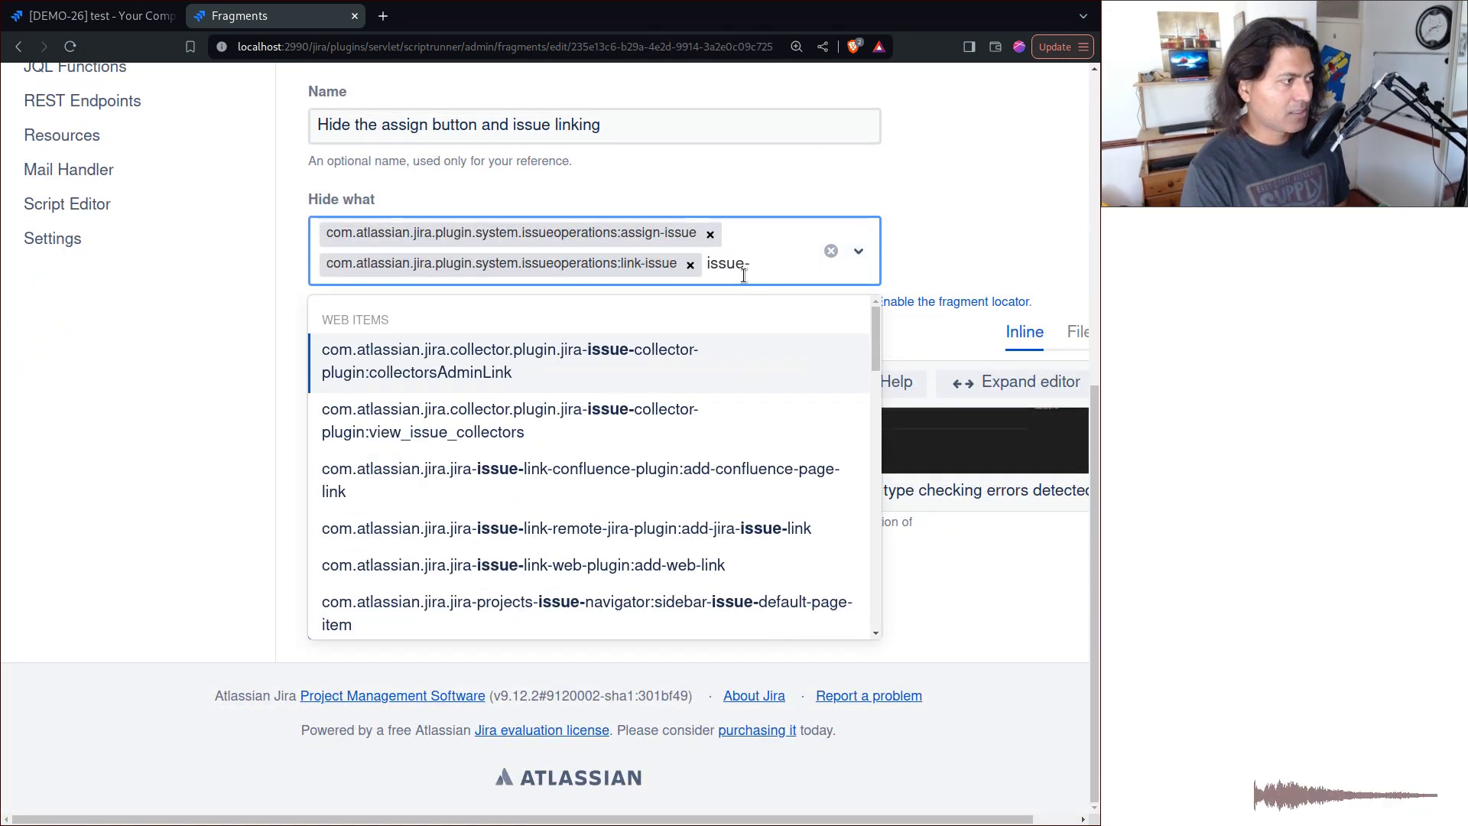
type("link")
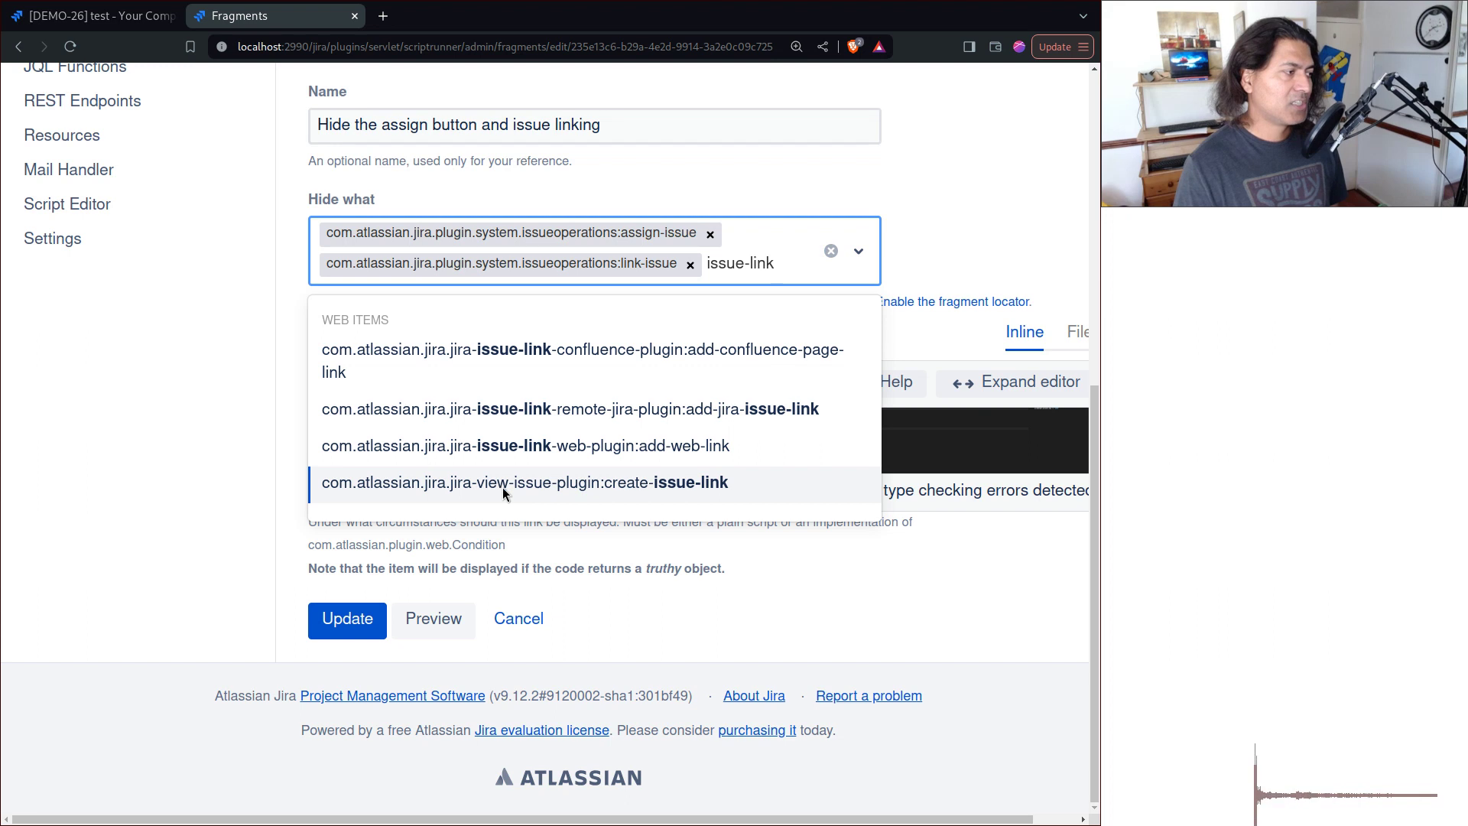
left_click(553, 483)
left_click(347, 650)
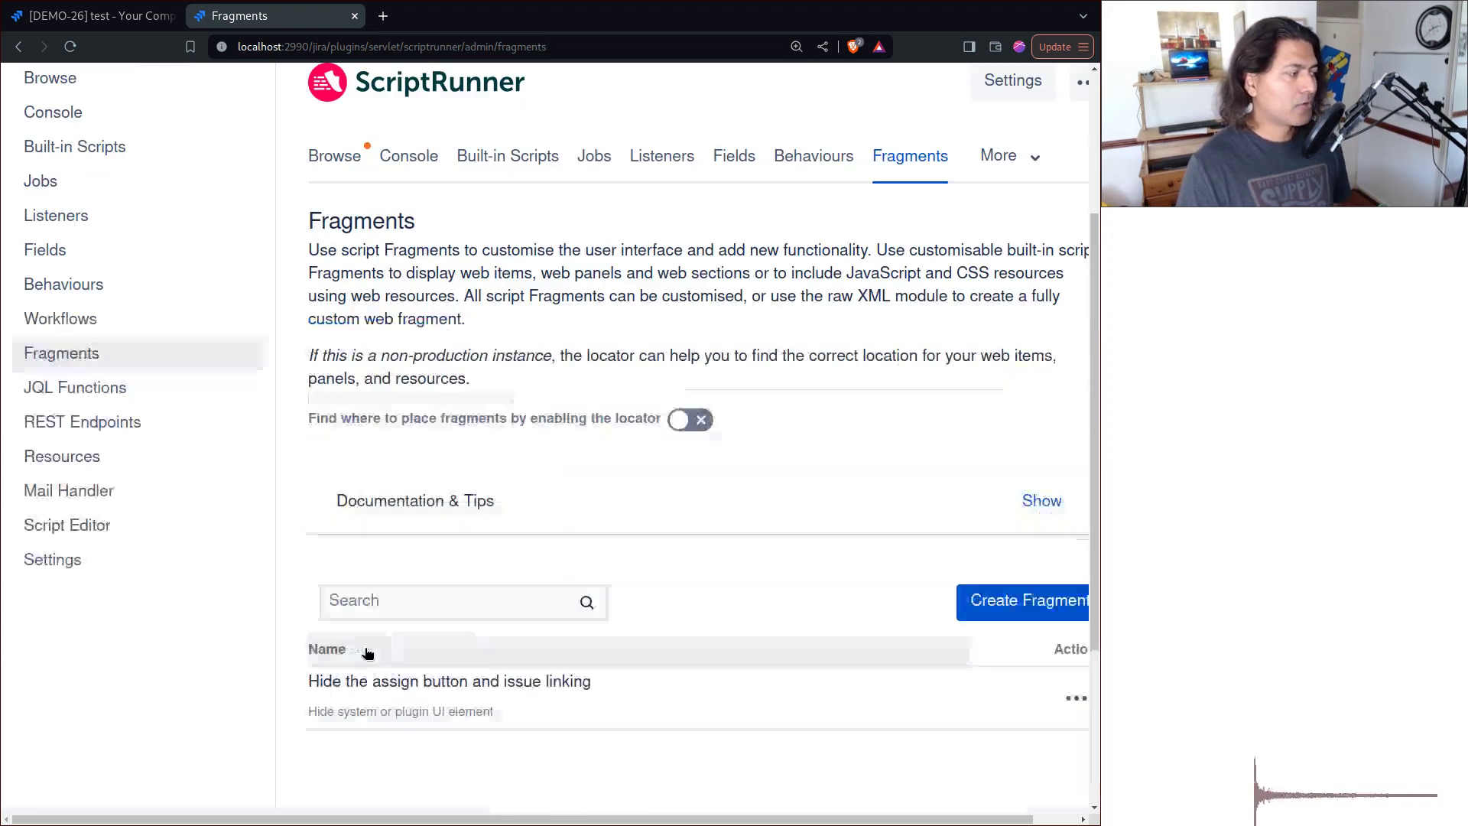
Reload DEMO-26 and verify the Issue Links section no longer shows its + add sign.
left_click(107, 16)
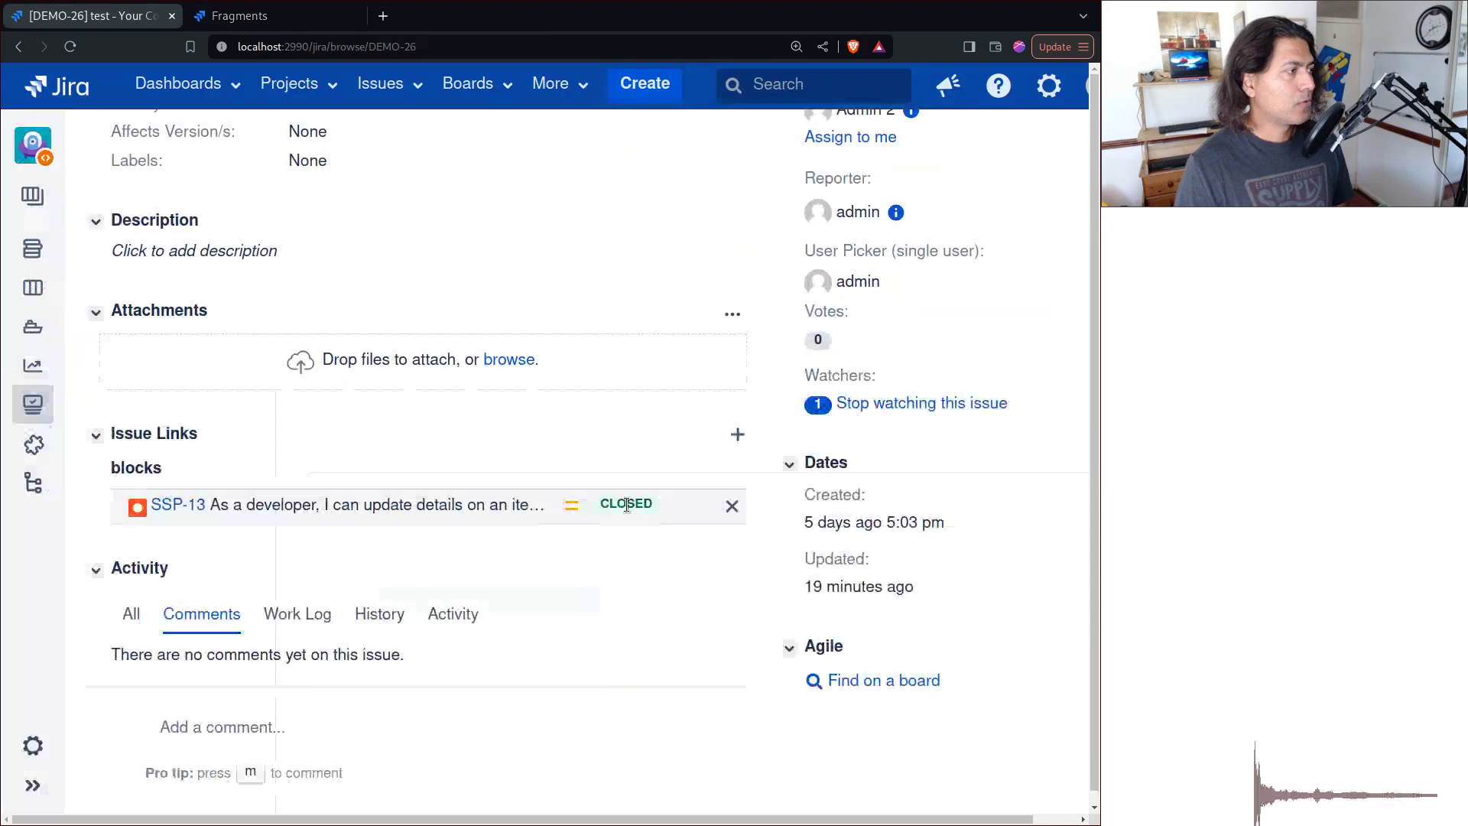
left_click(73, 49)
scroll(536, 695, "down", 3)
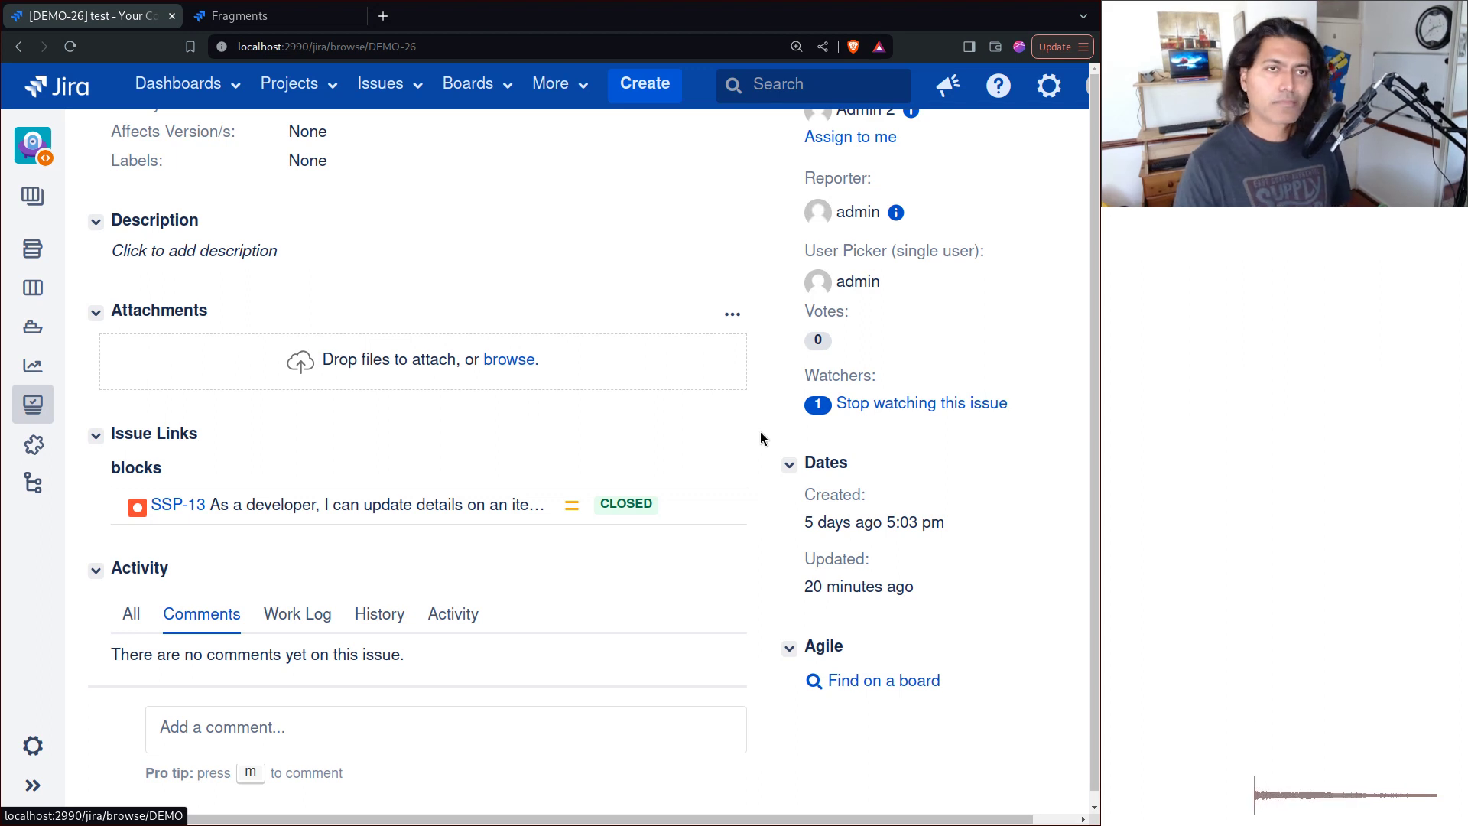
key("ctrl+Tab")
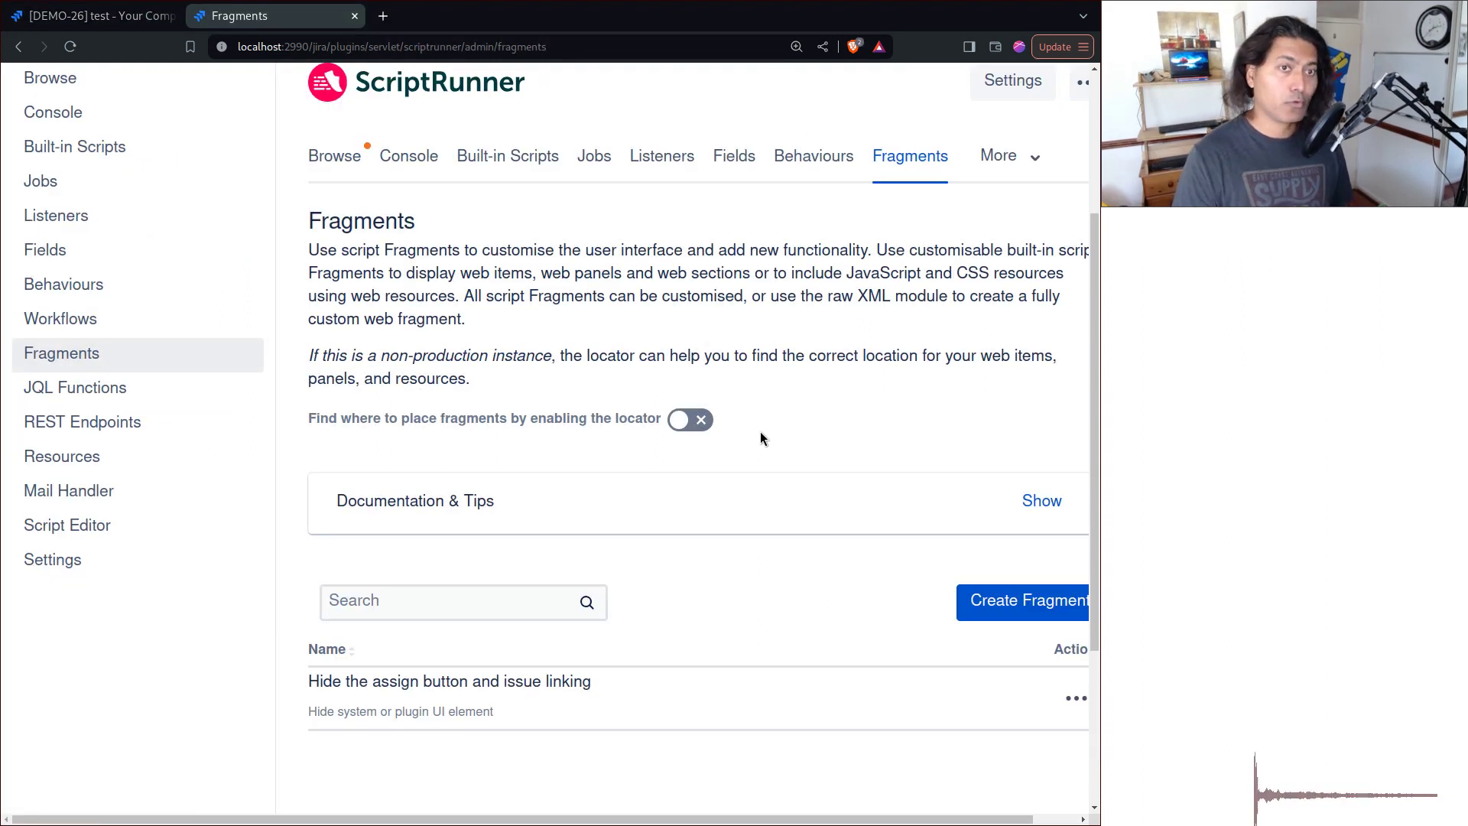
key("ctrl+shift+Tab")
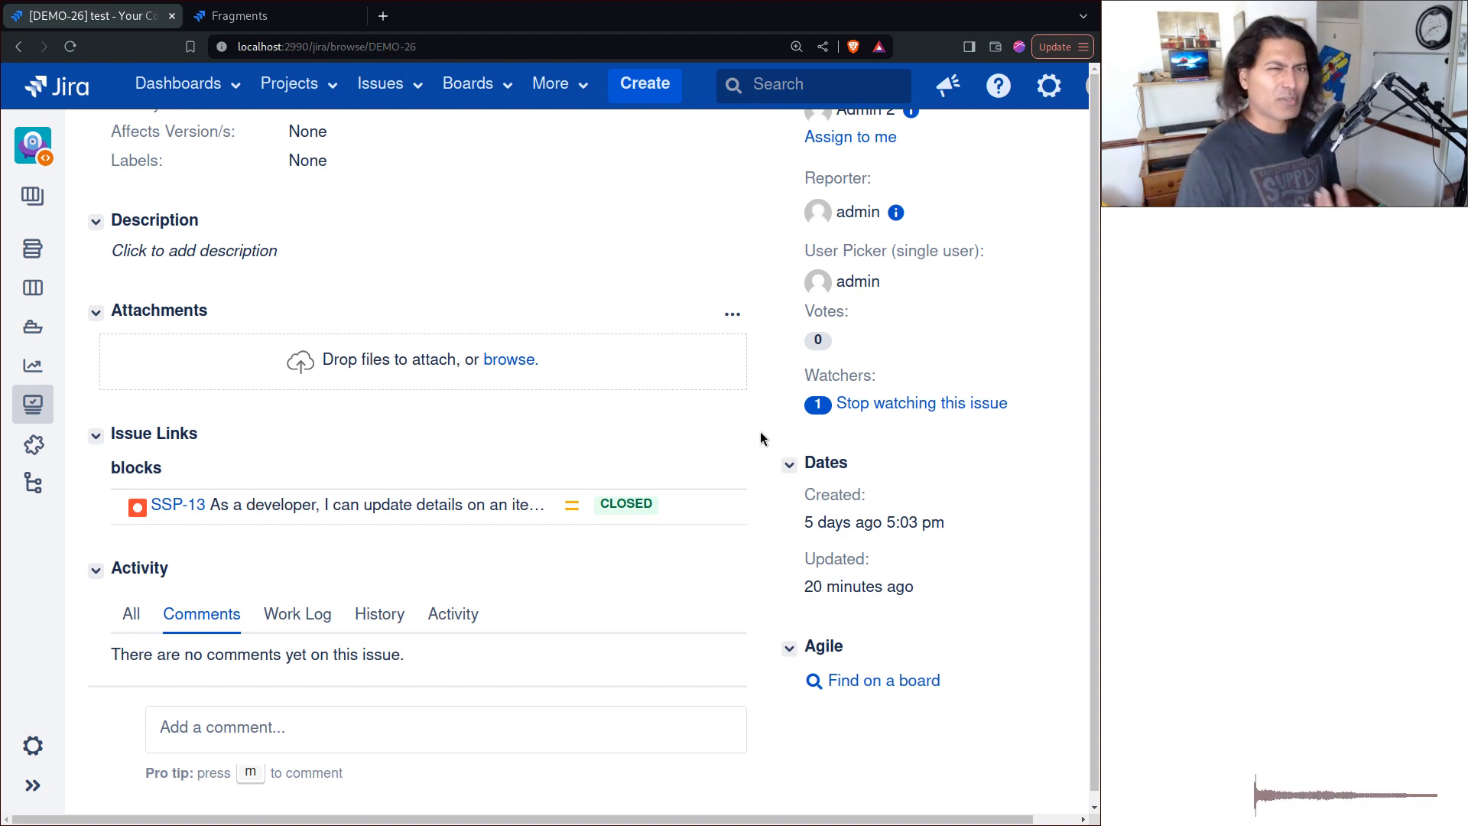
scroll(760, 431, "up", 3)
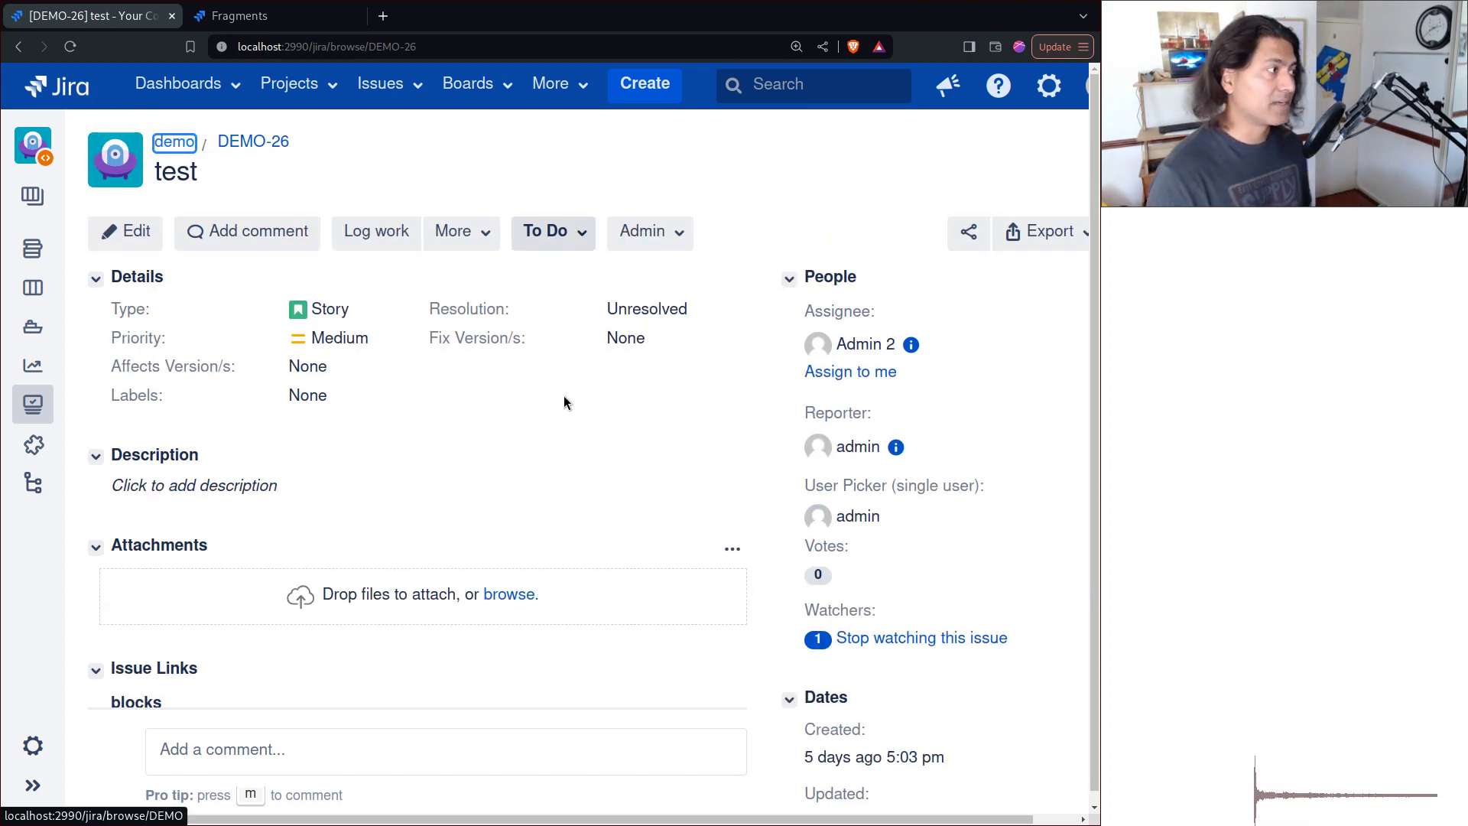
Review the fragment's Hide what items without changing them, then open More on the DEMO-26 issue.
key("ctrl+Tab")
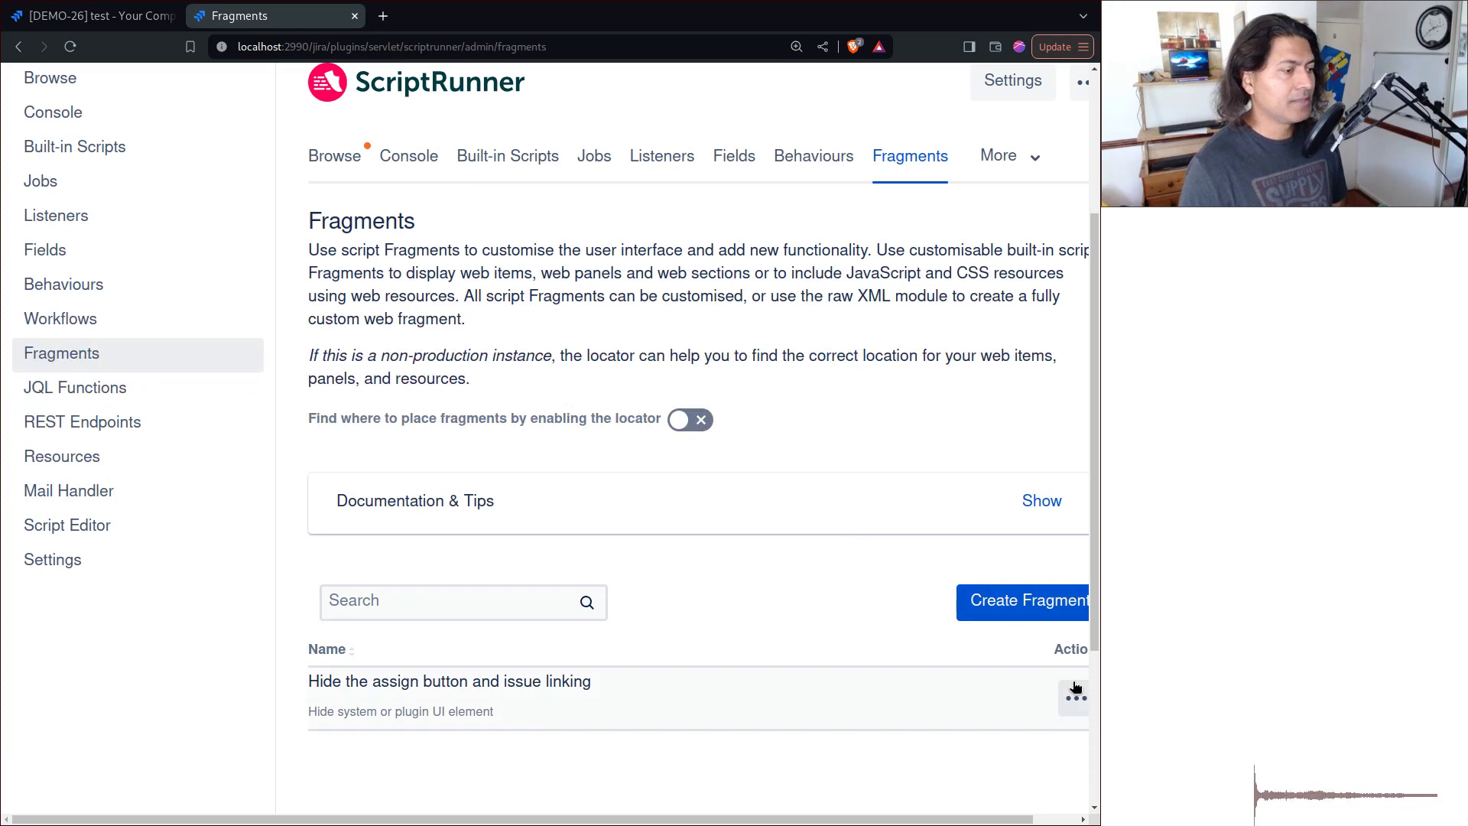
left_click(1075, 684)
left_click(1046, 725)
scroll(724, 581, "down", 2)
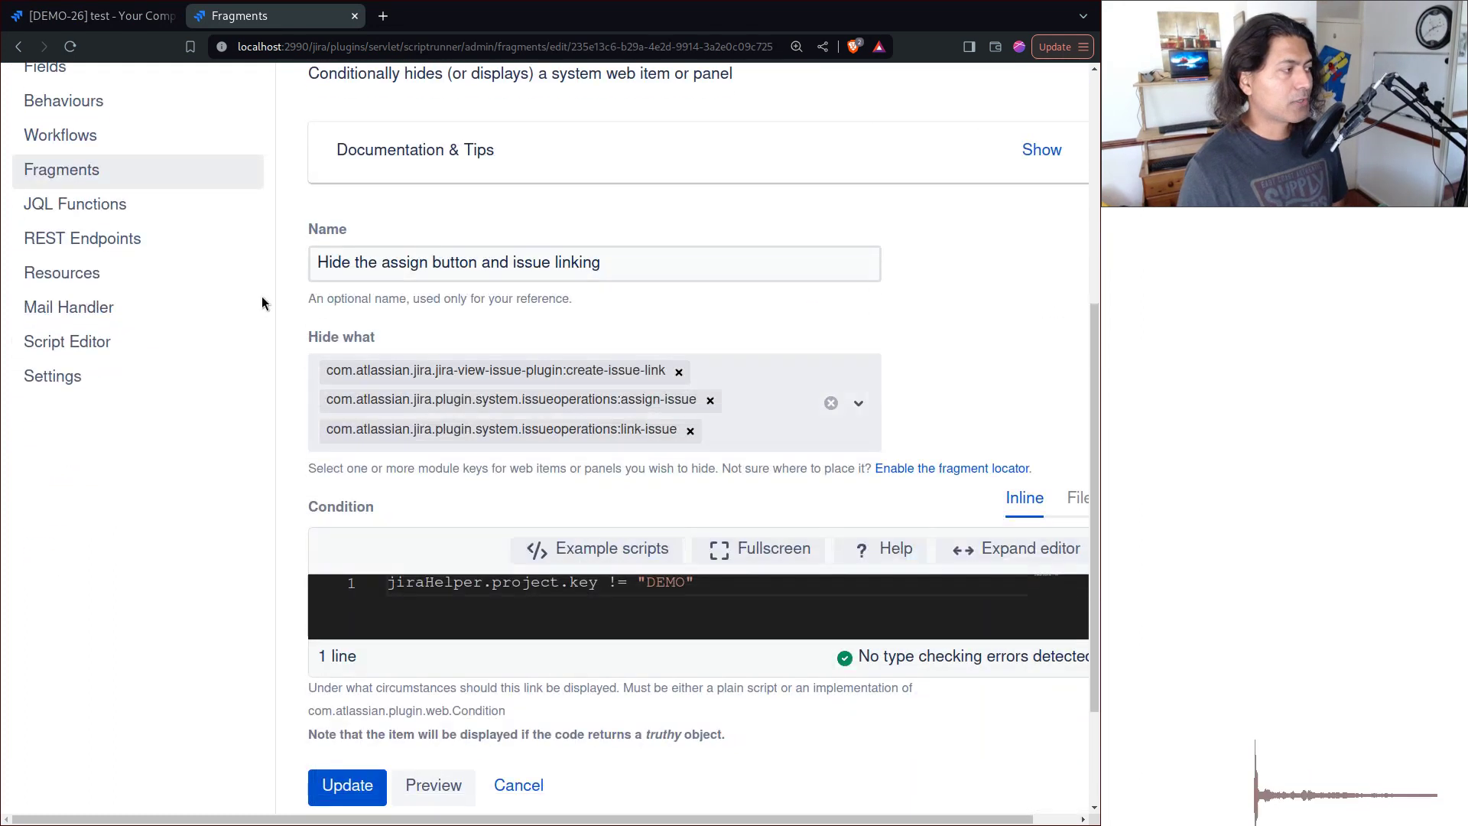
left_click(739, 435)
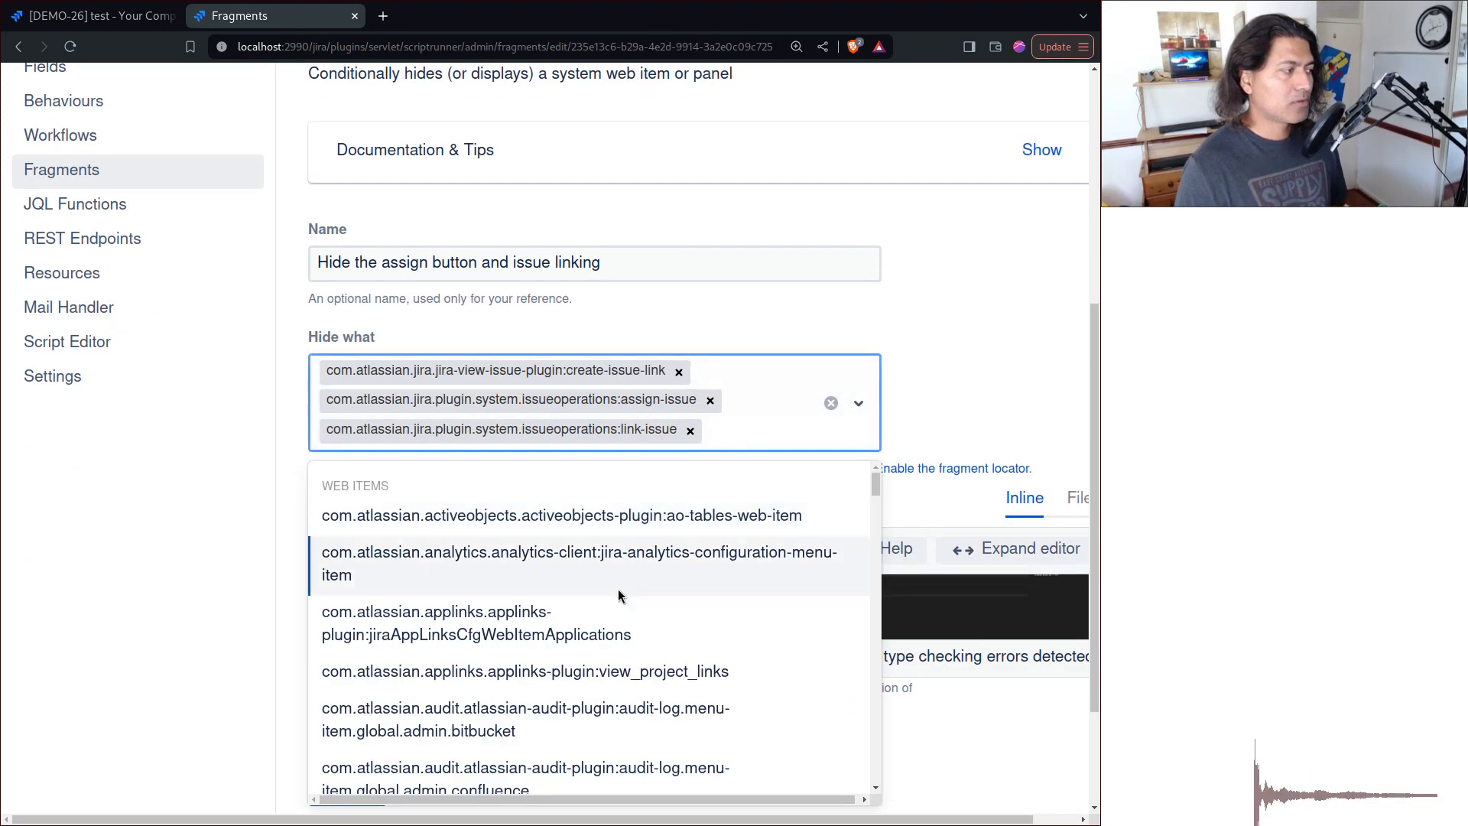
scroll(609, 595, "down", 3)
scroll(612, 600, "down", 10)
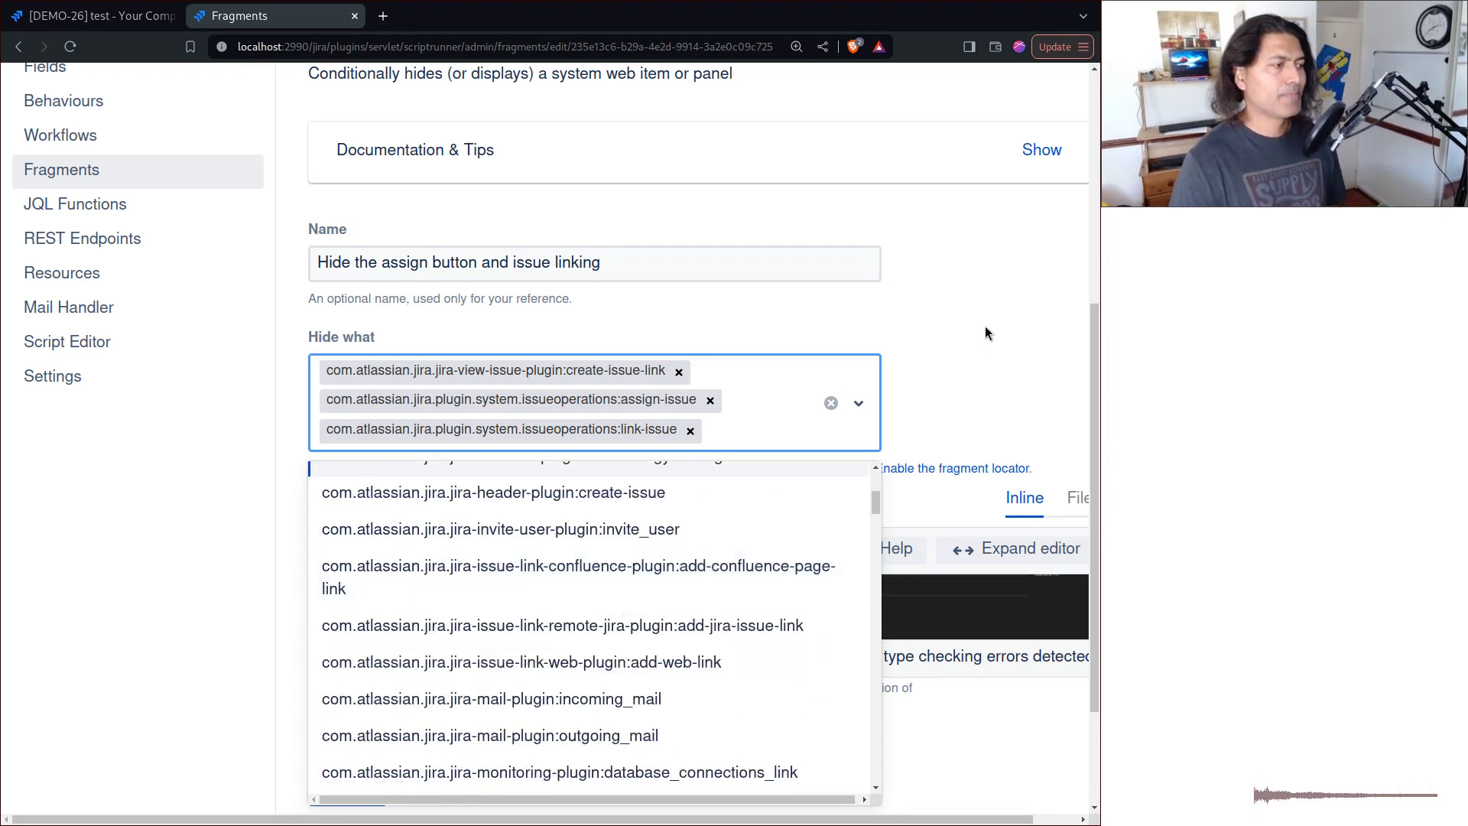
left_click(958, 361)
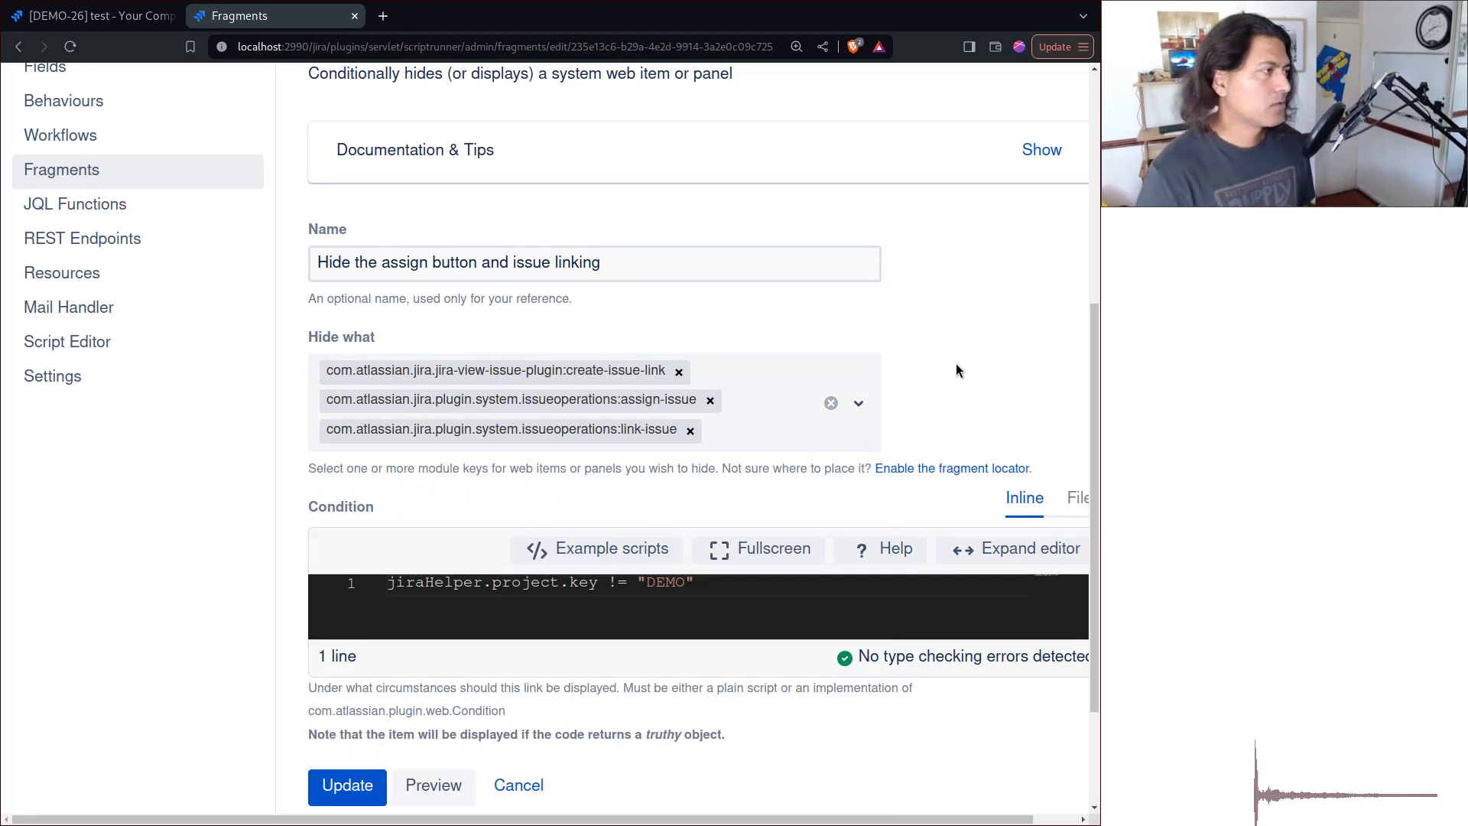
key("ctrl+shift+Tab")
left_click(459, 231)
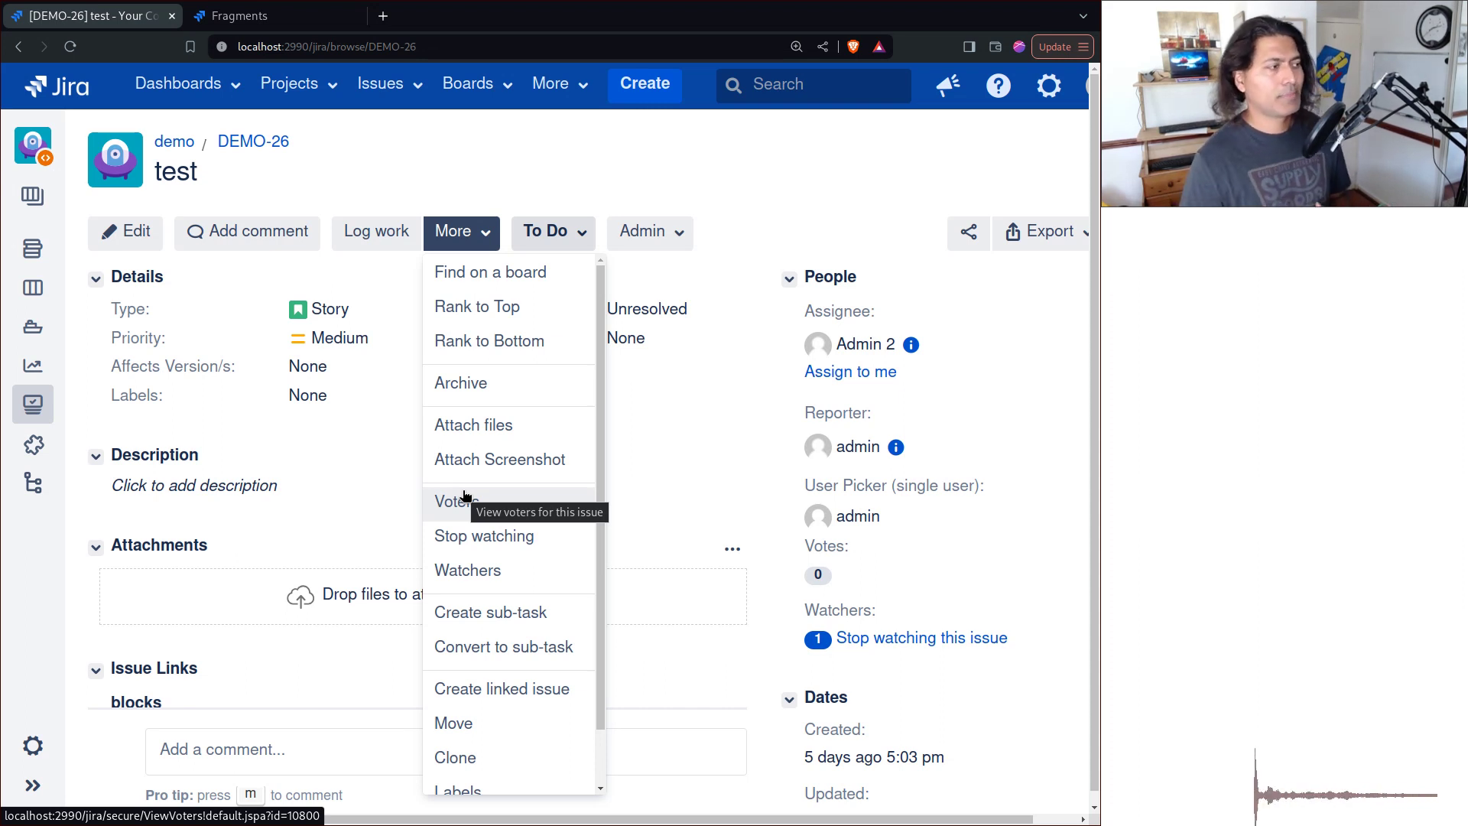
left_click(462, 203)
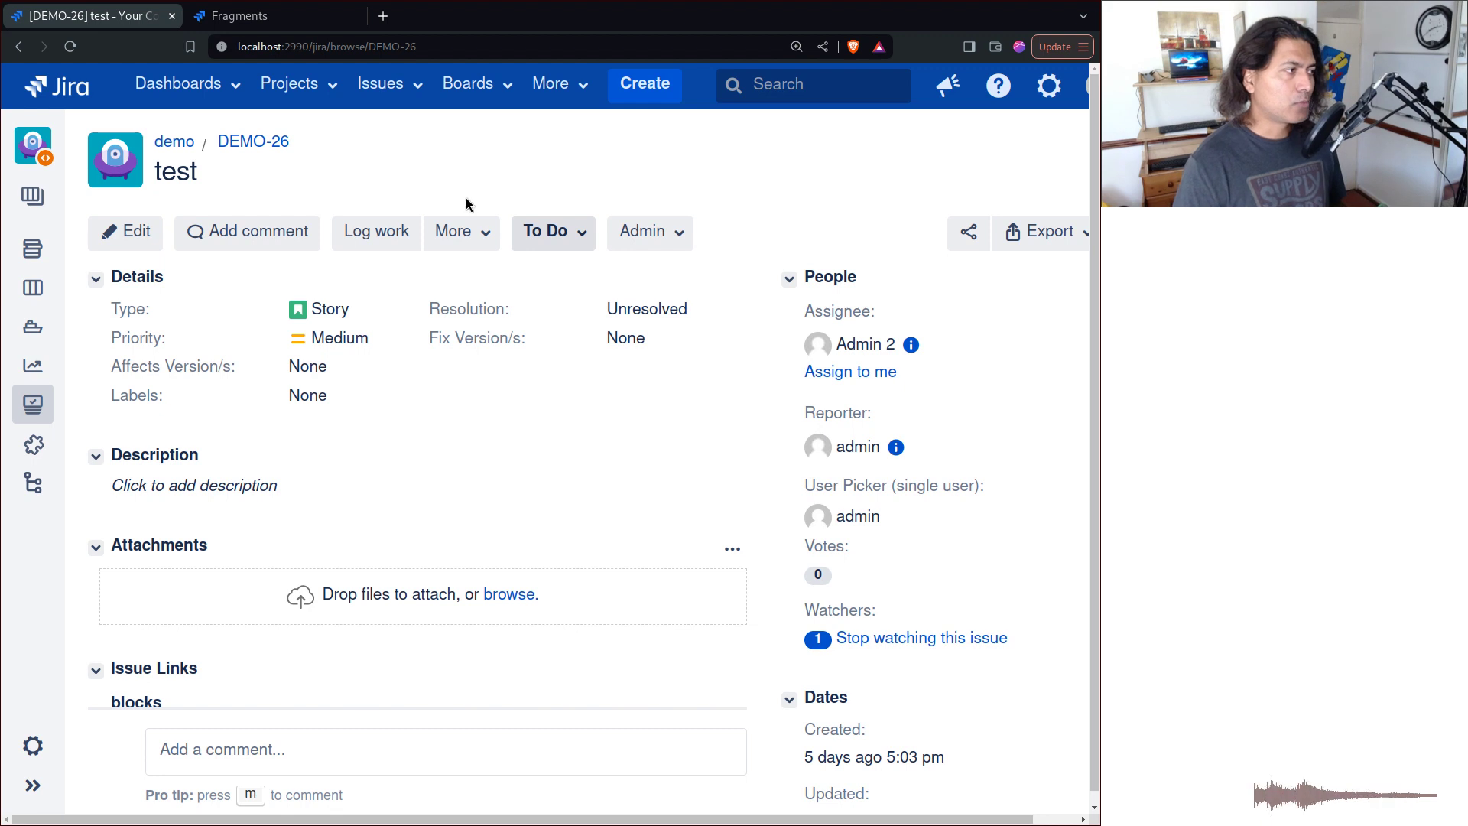
left_click(482, 232)
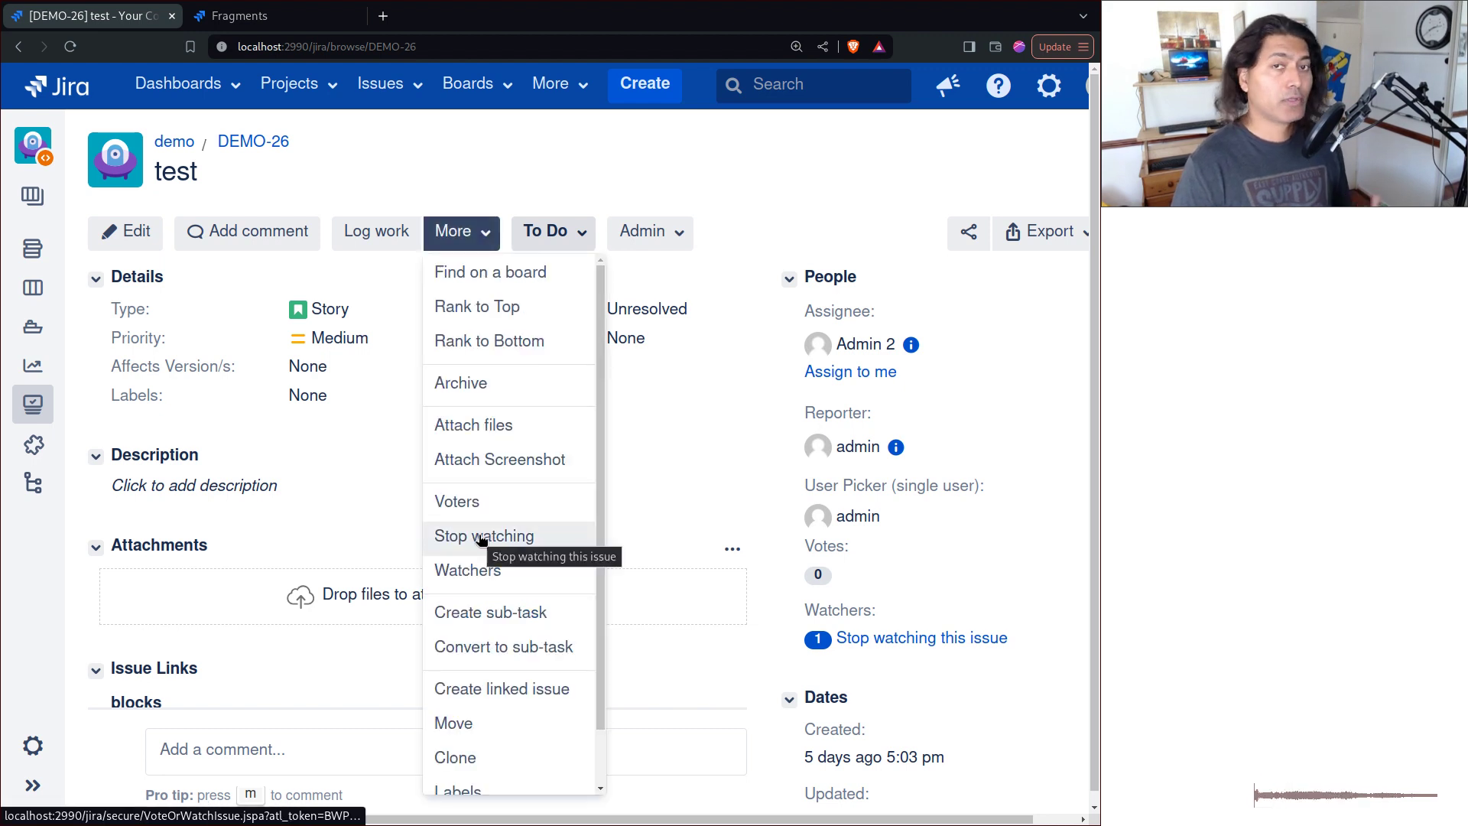